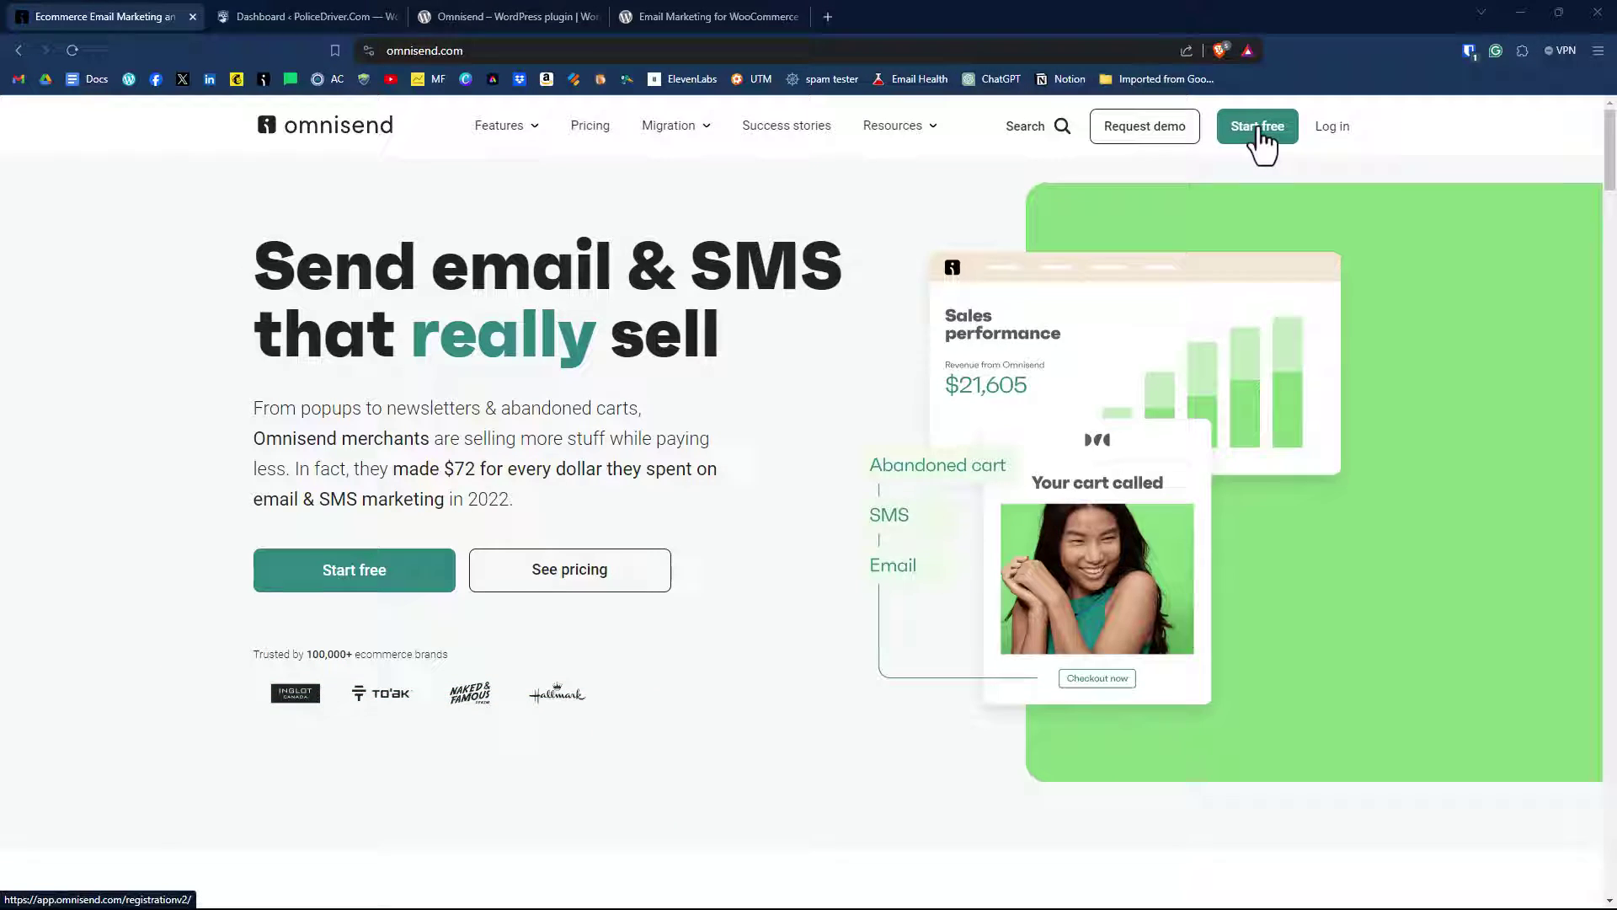
Start a free email sign-up with the email and password, answering No to ecommerce business.
left_click(1261, 134)
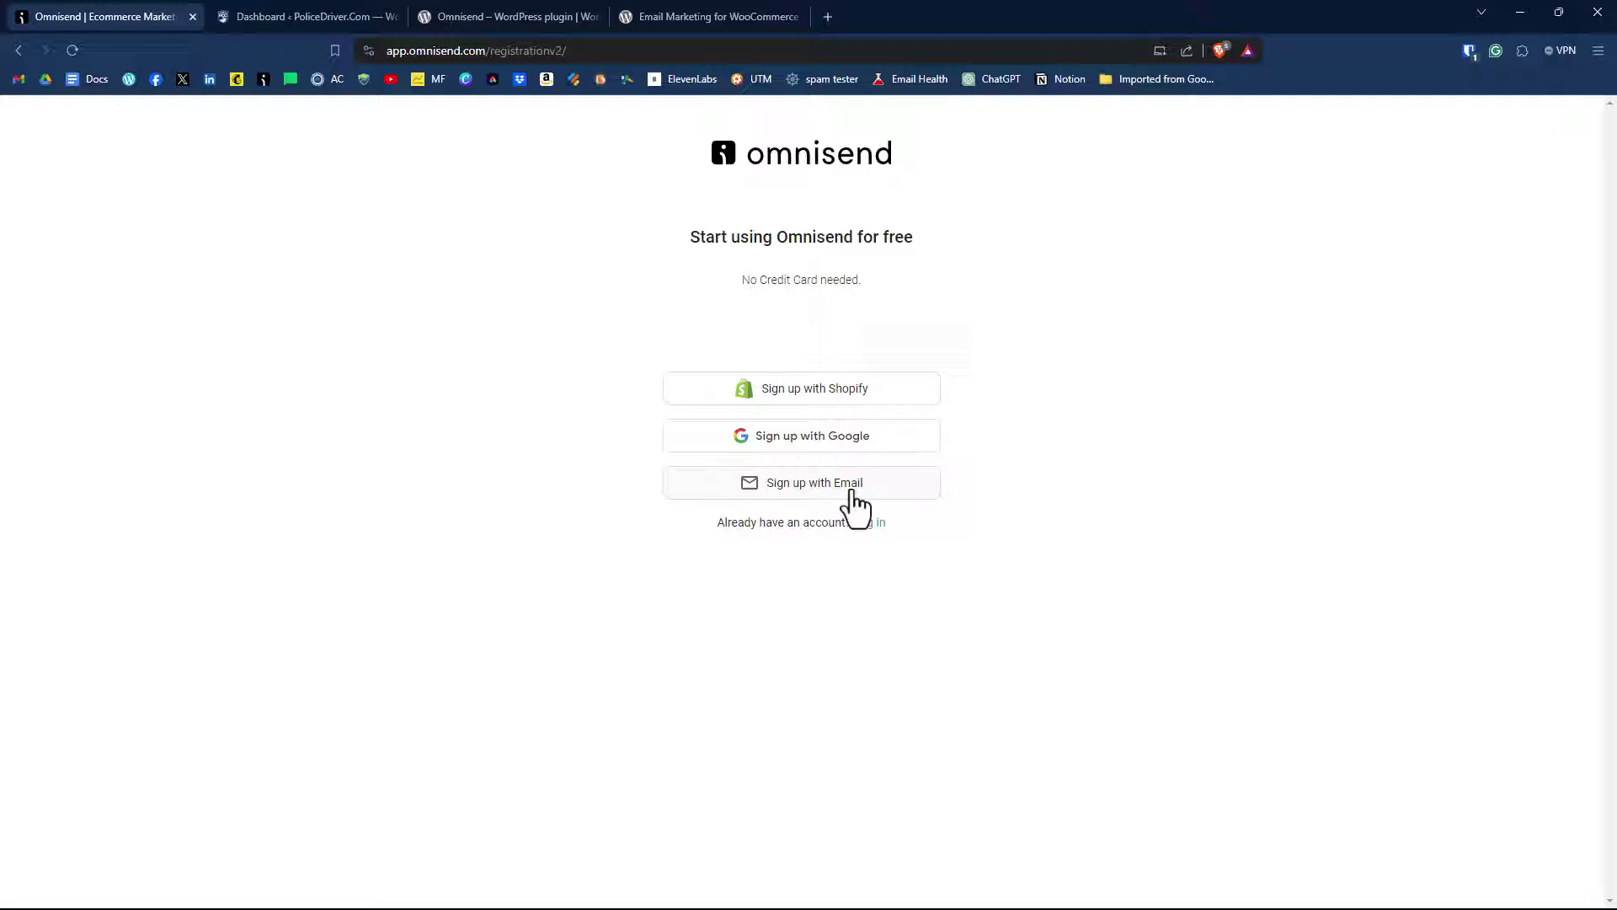
left_click(853, 492)
left_click(771, 329)
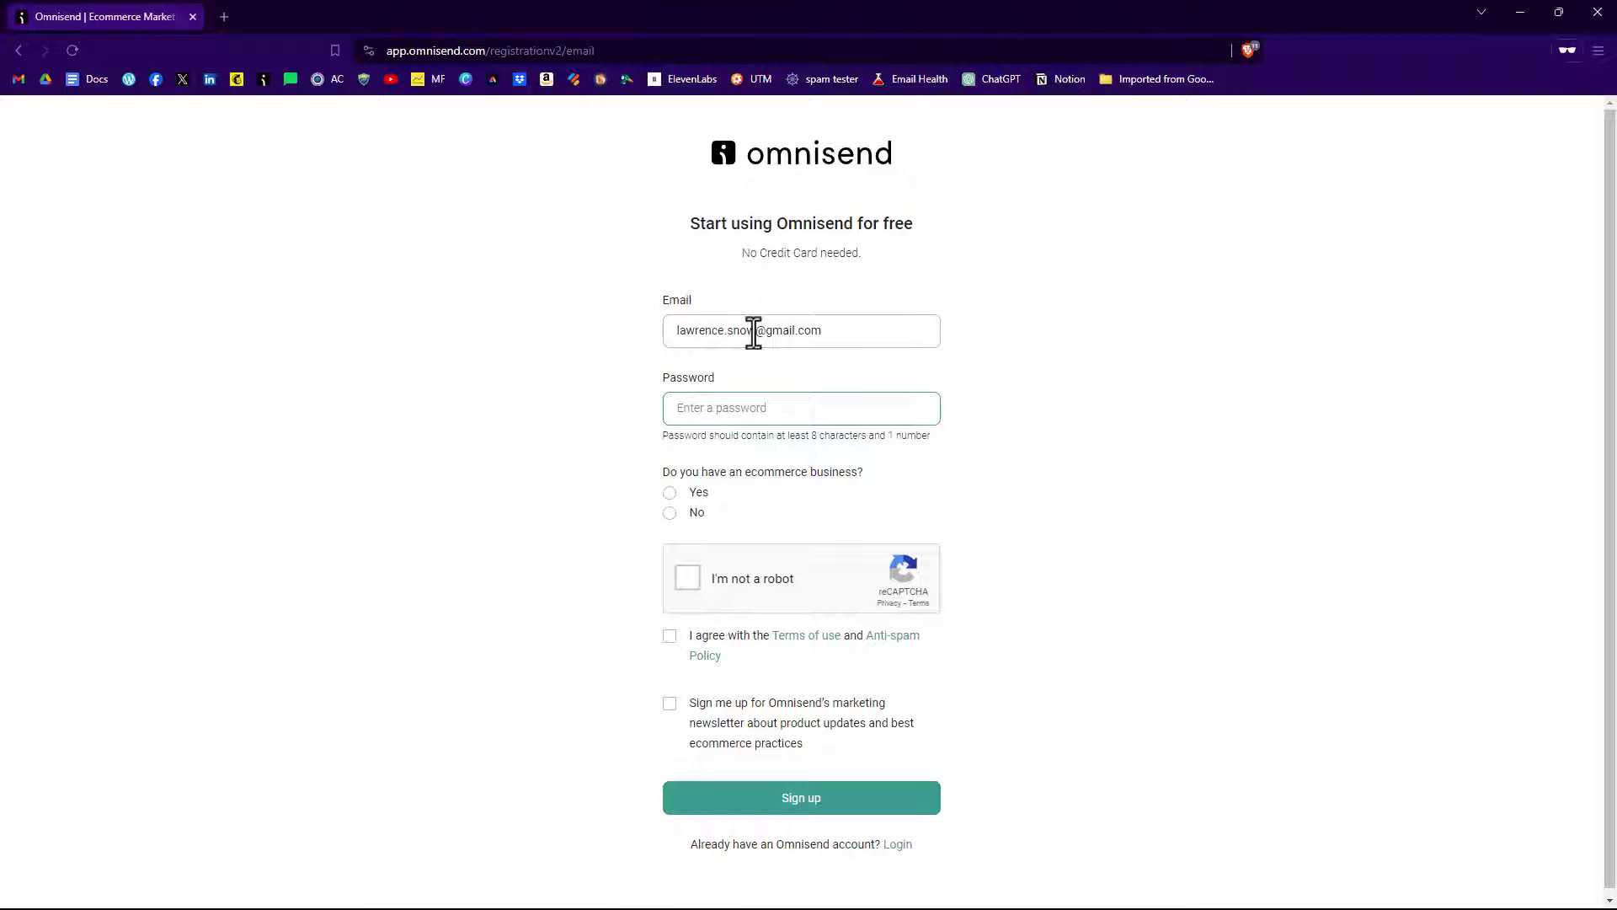
key("ctrl+v")
left_click(672, 512)
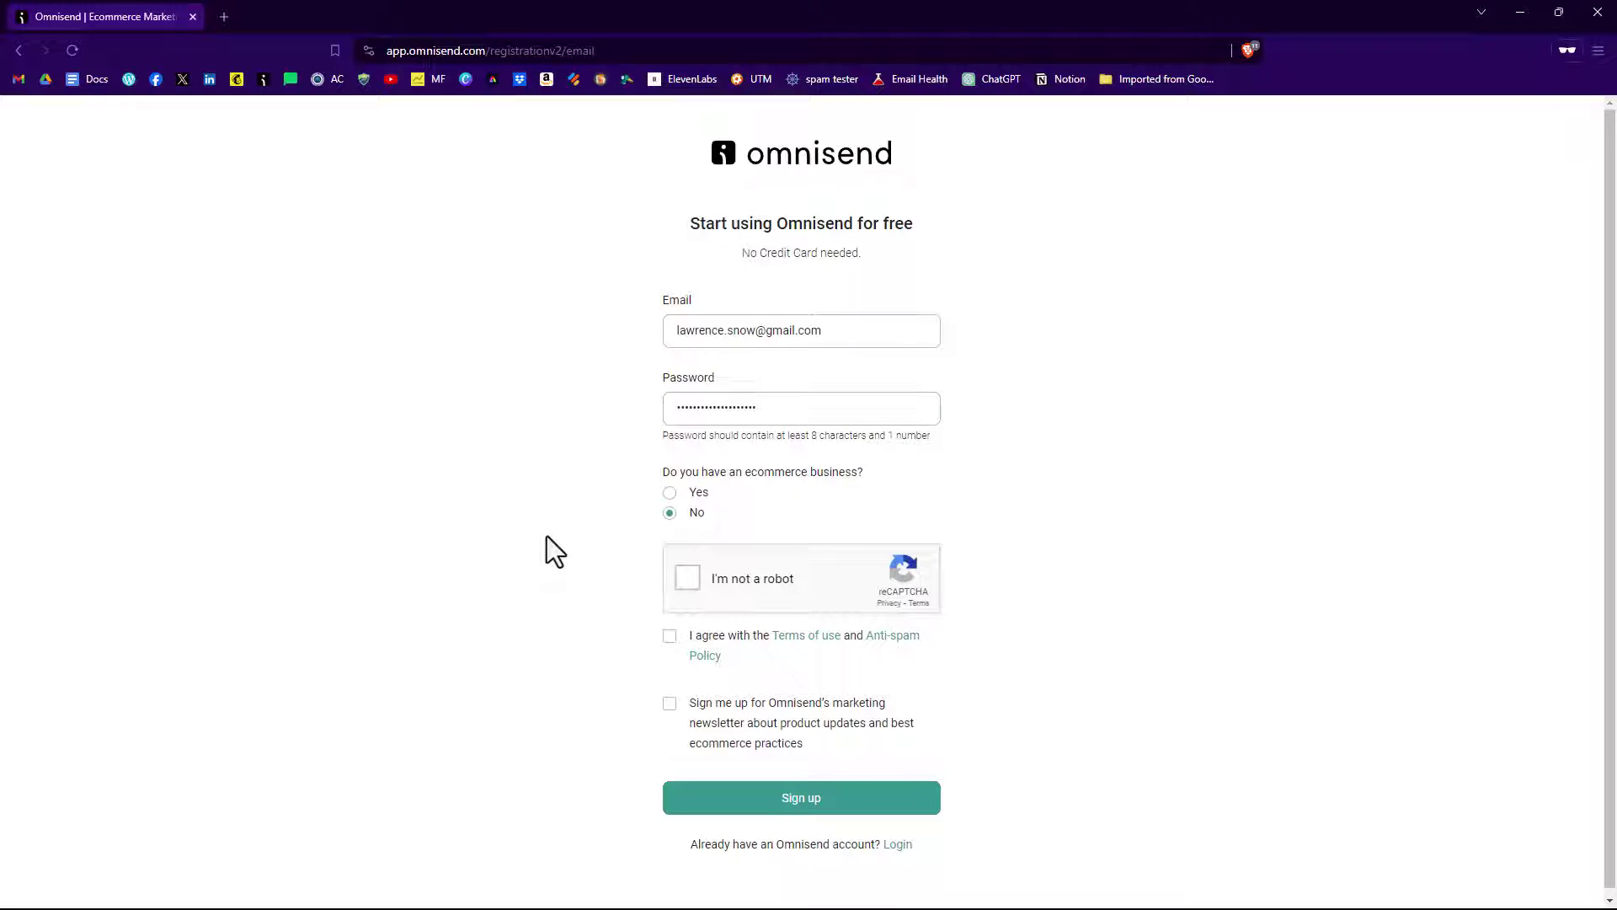
Solve the bicycle reCAPTCHA, accept the terms and anti-spam policy, and submit the sign-up.
left_click(691, 579)
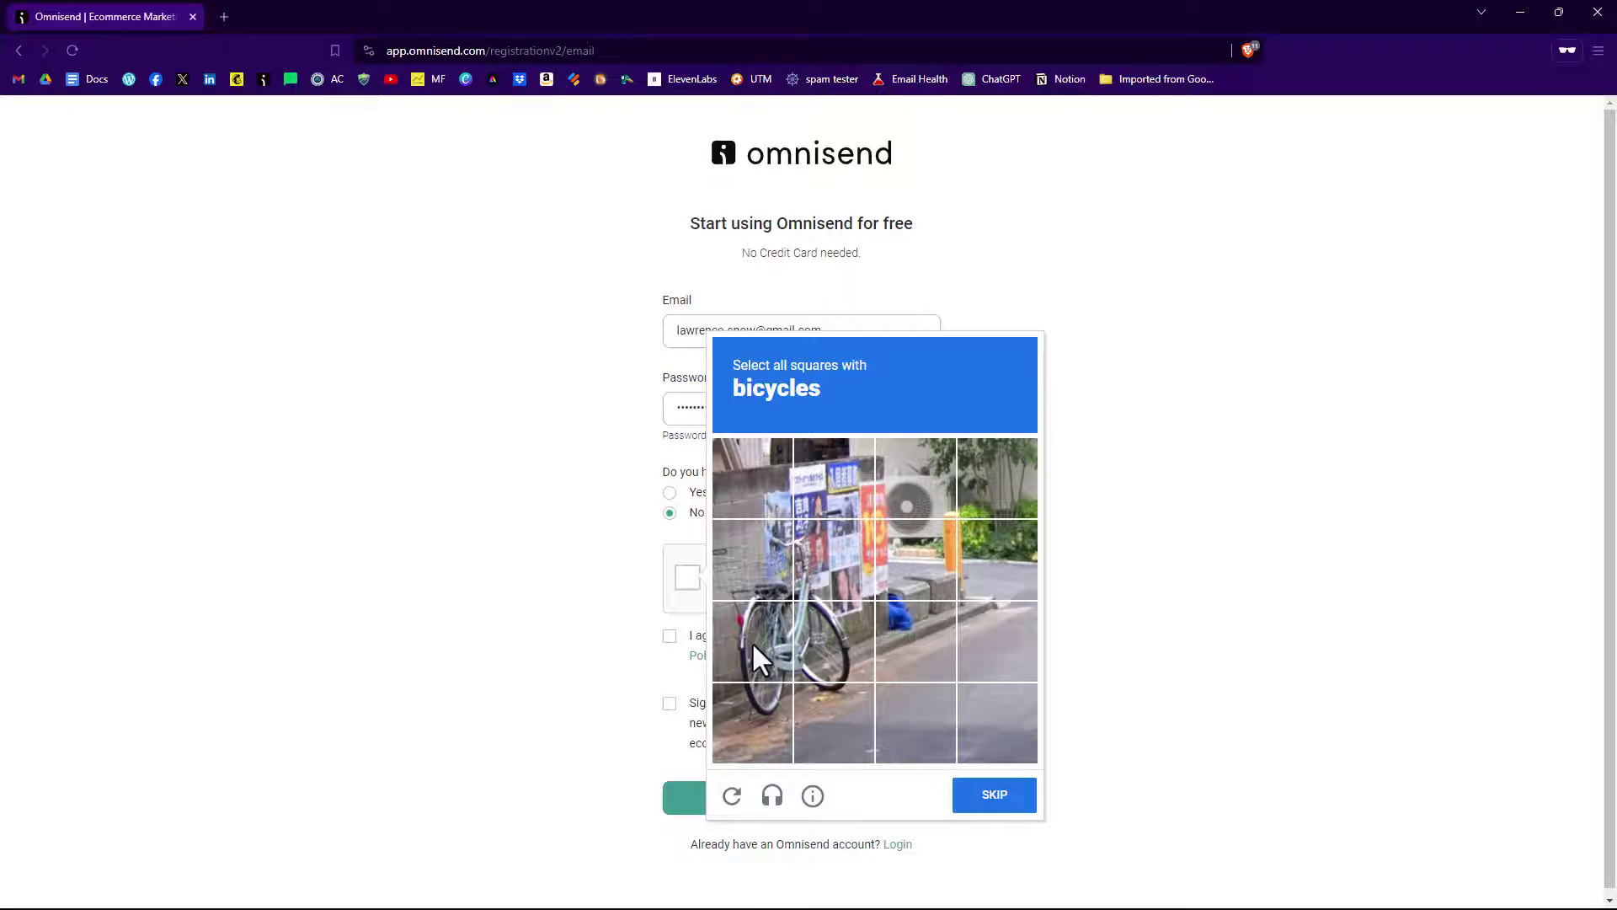
left_click(751, 640)
left_click(751, 553)
left_click(824, 560)
left_click(815, 665)
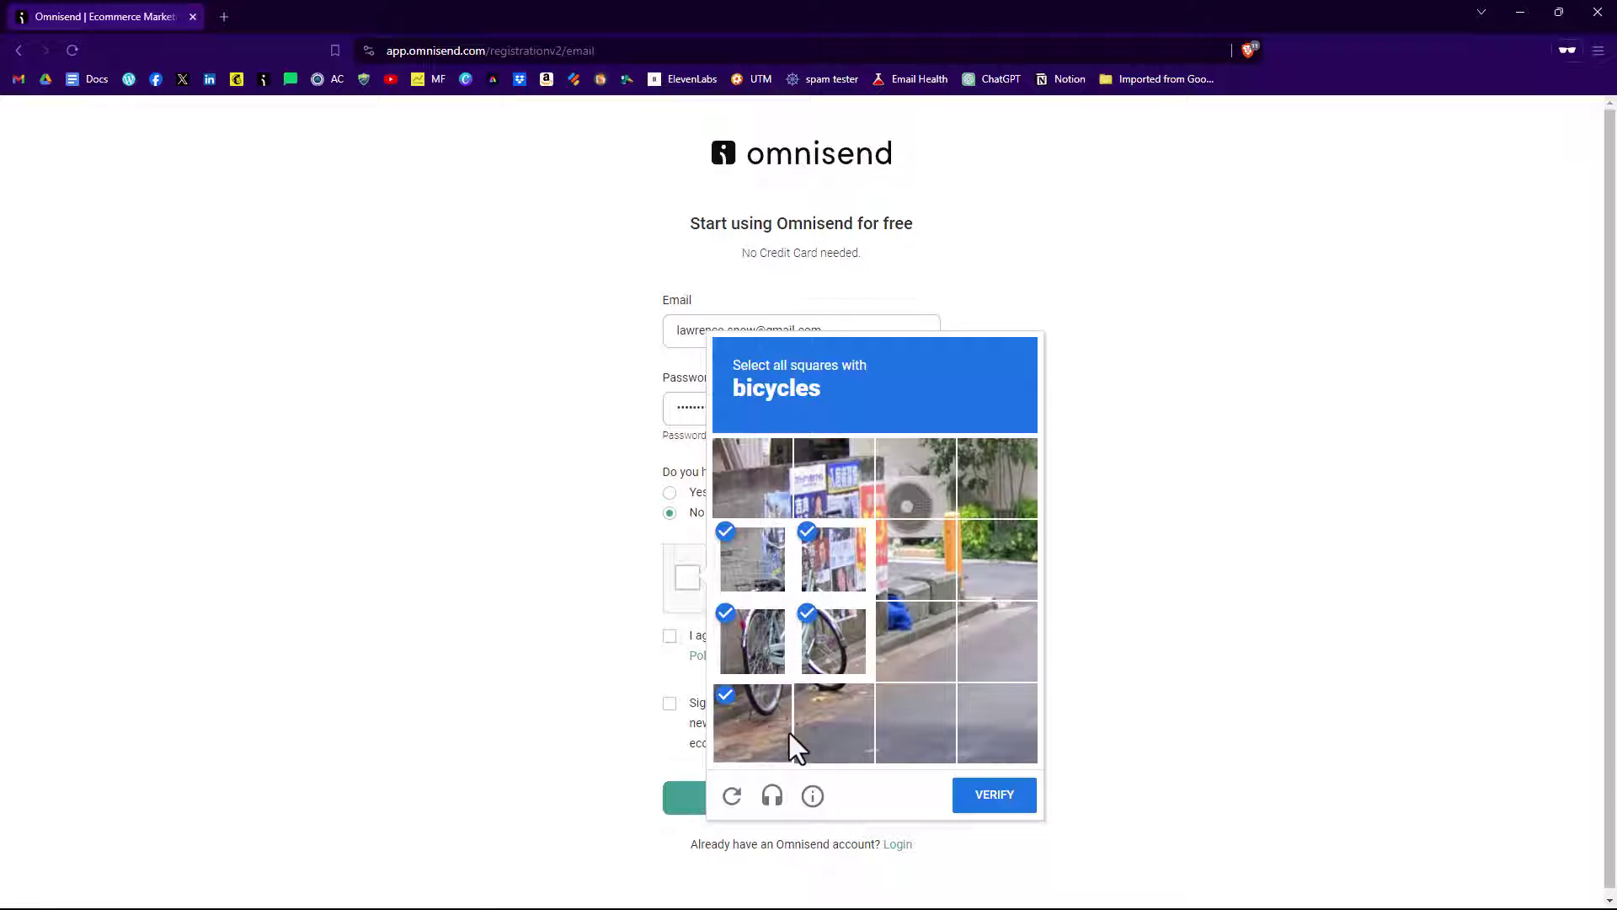
left_click(993, 800)
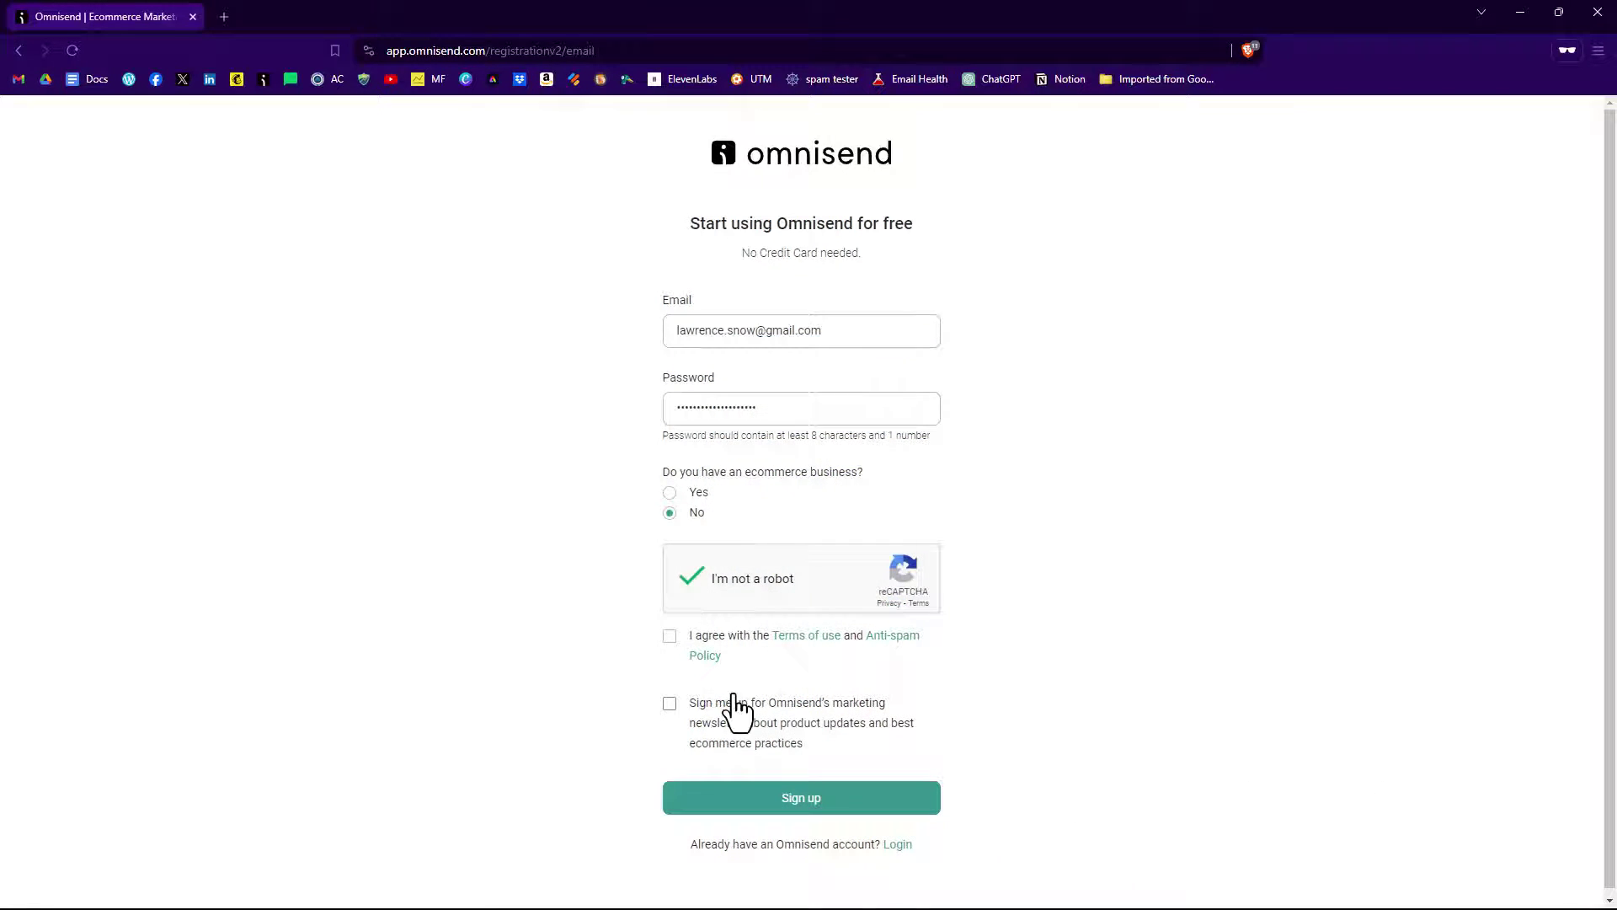
left_click(670, 636)
left_click(837, 802)
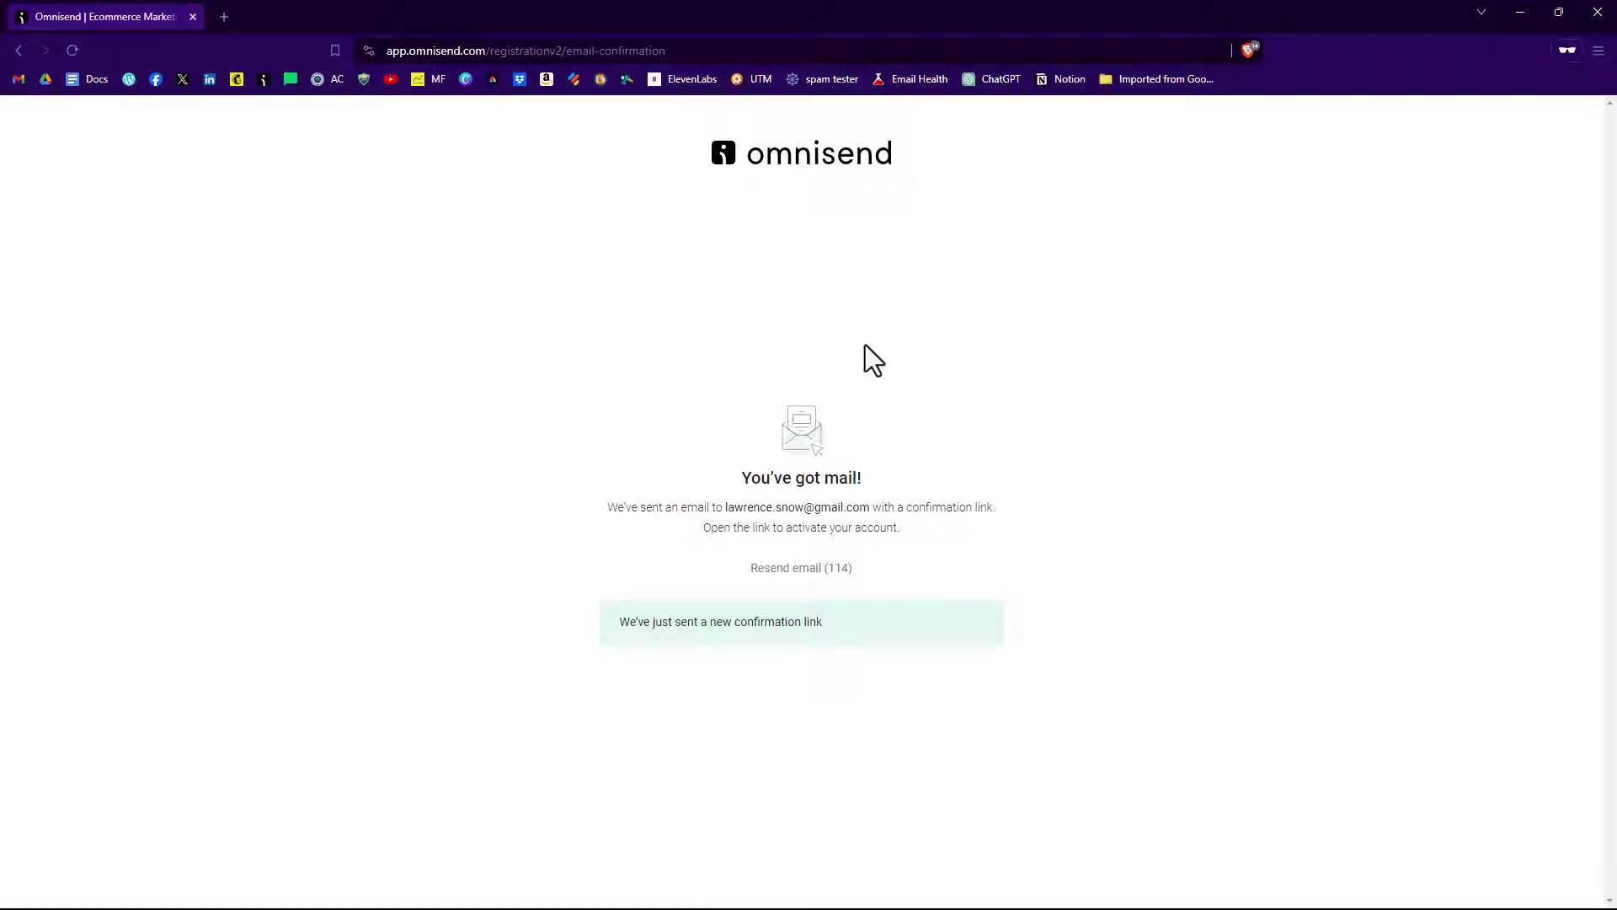
Open Omnisend's Complete your registration email in Gmail and verify the email address.
left_click(1520, 14)
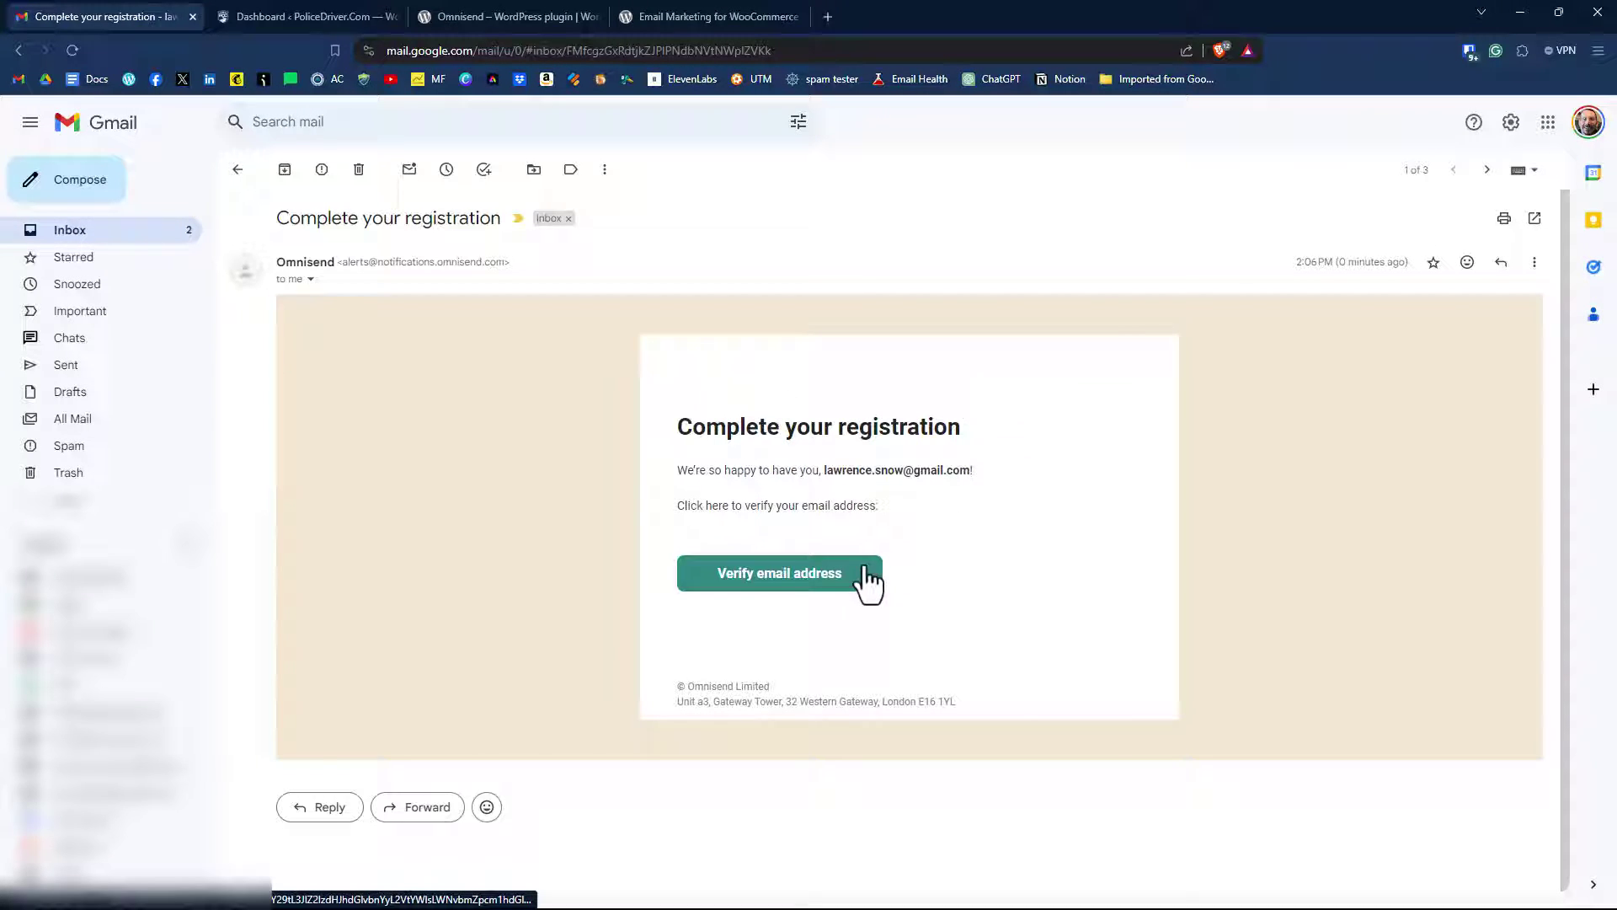
left_click(777, 581)
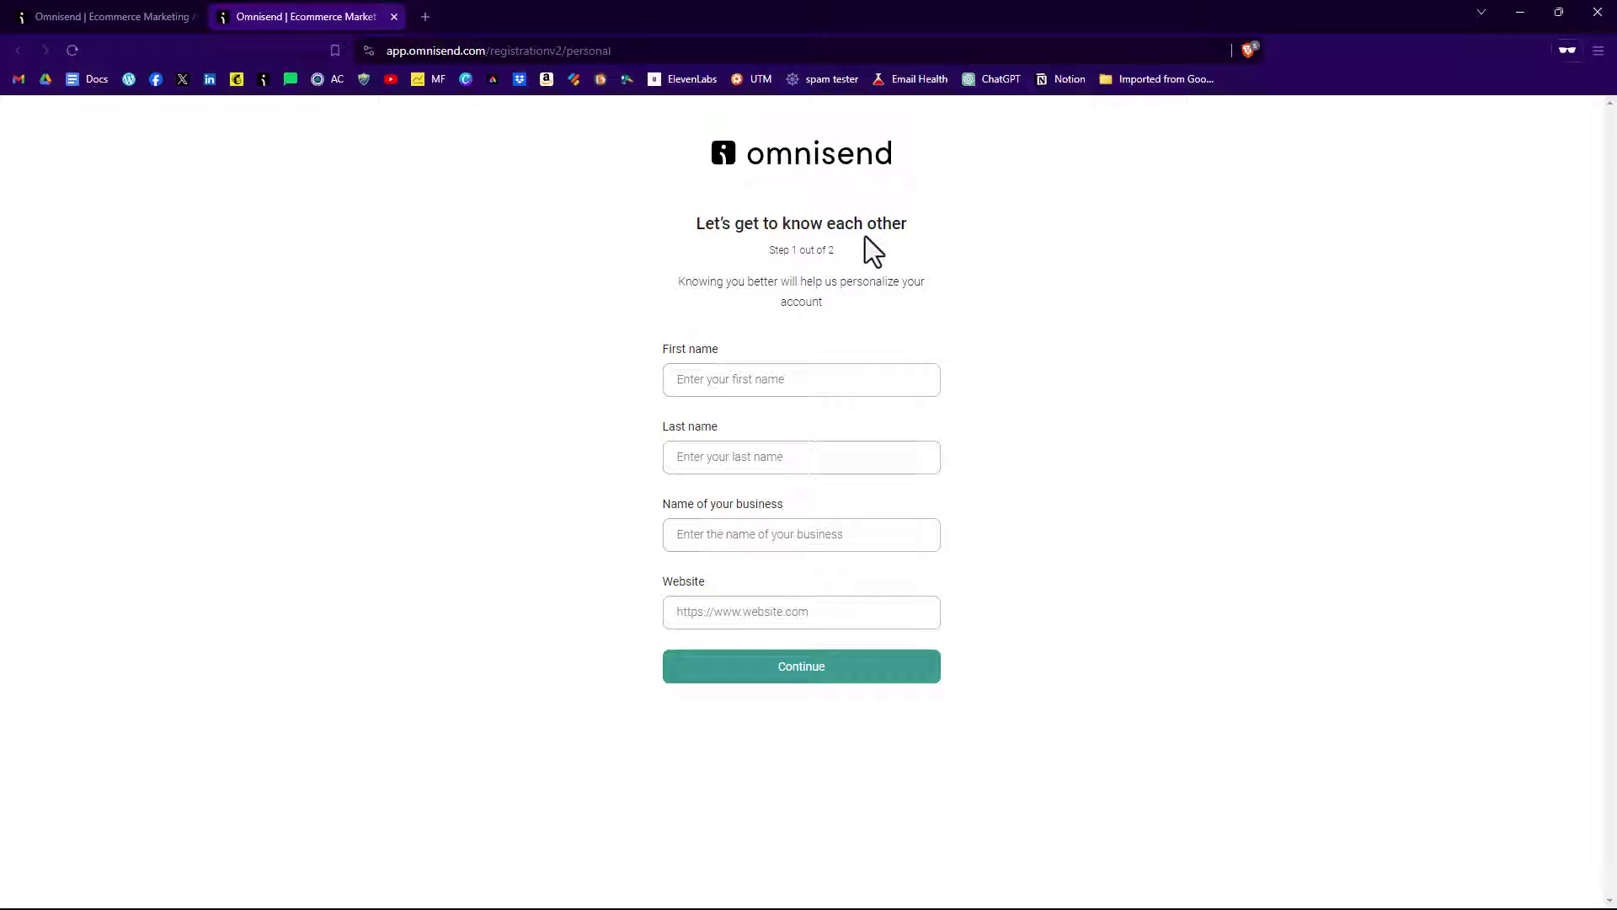
left_click(717, 380)
key("Tab")
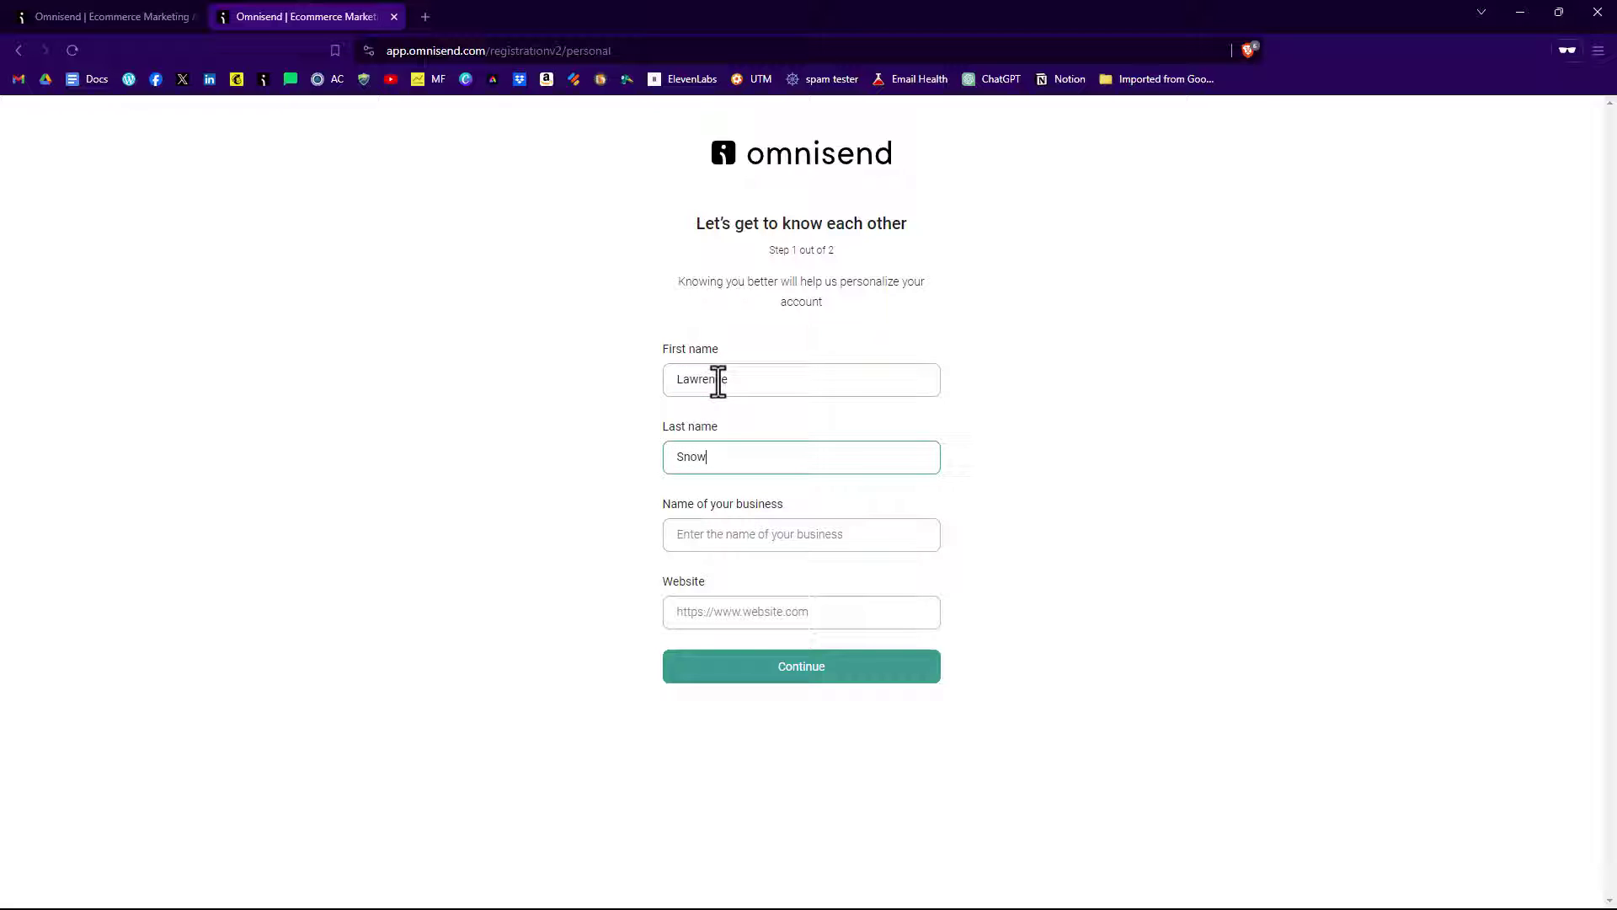
key("Tab")
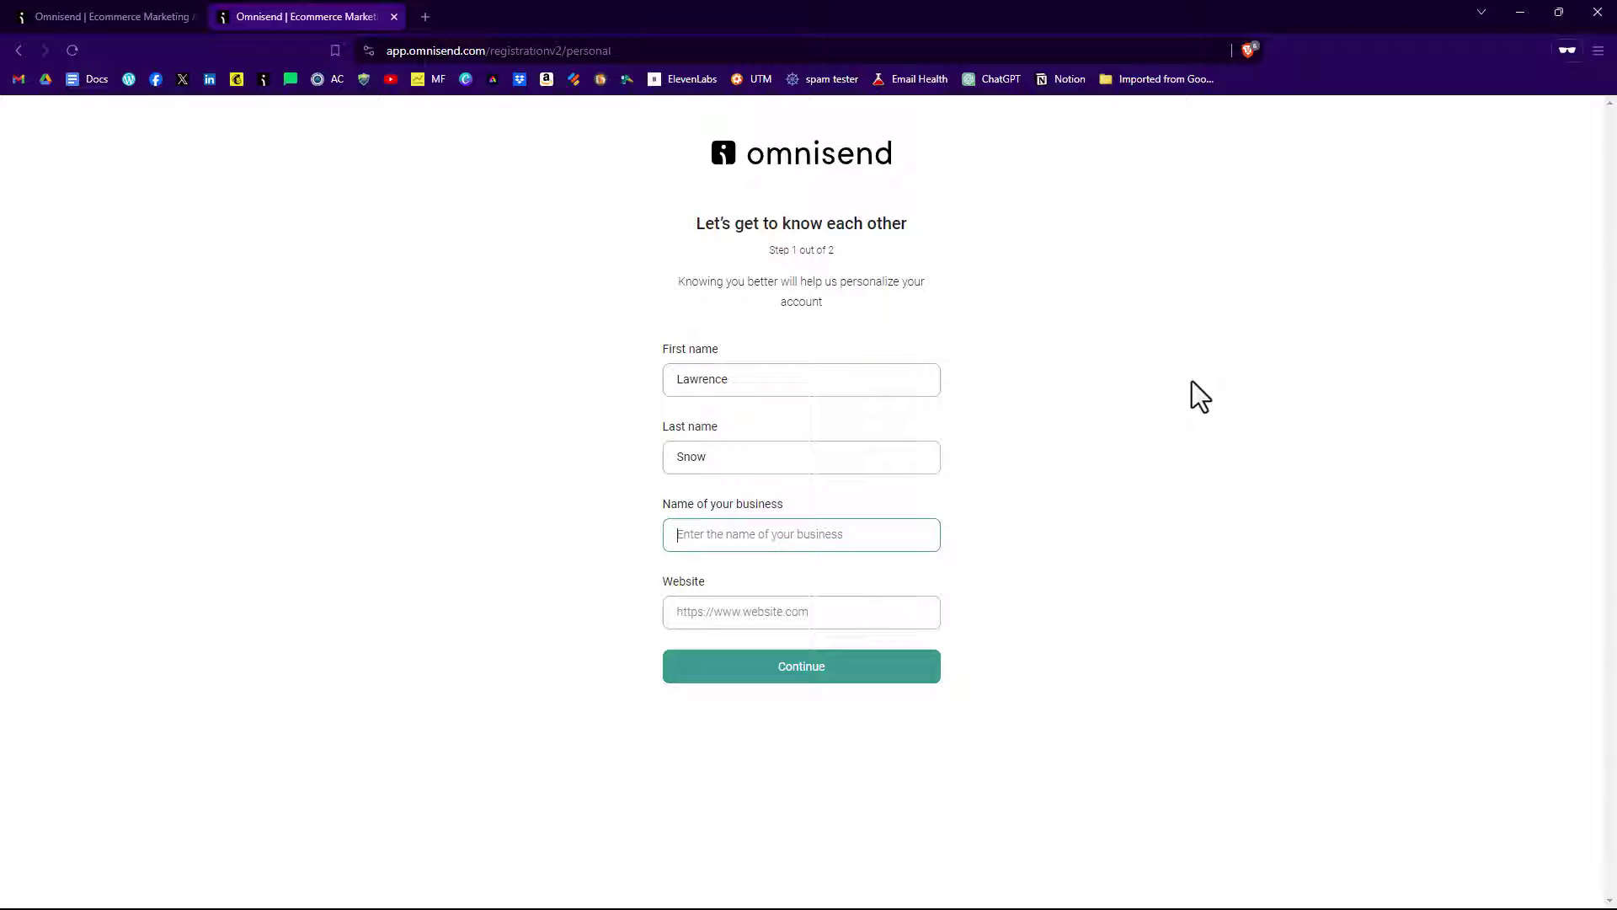
type("Pol")
type("htpps")
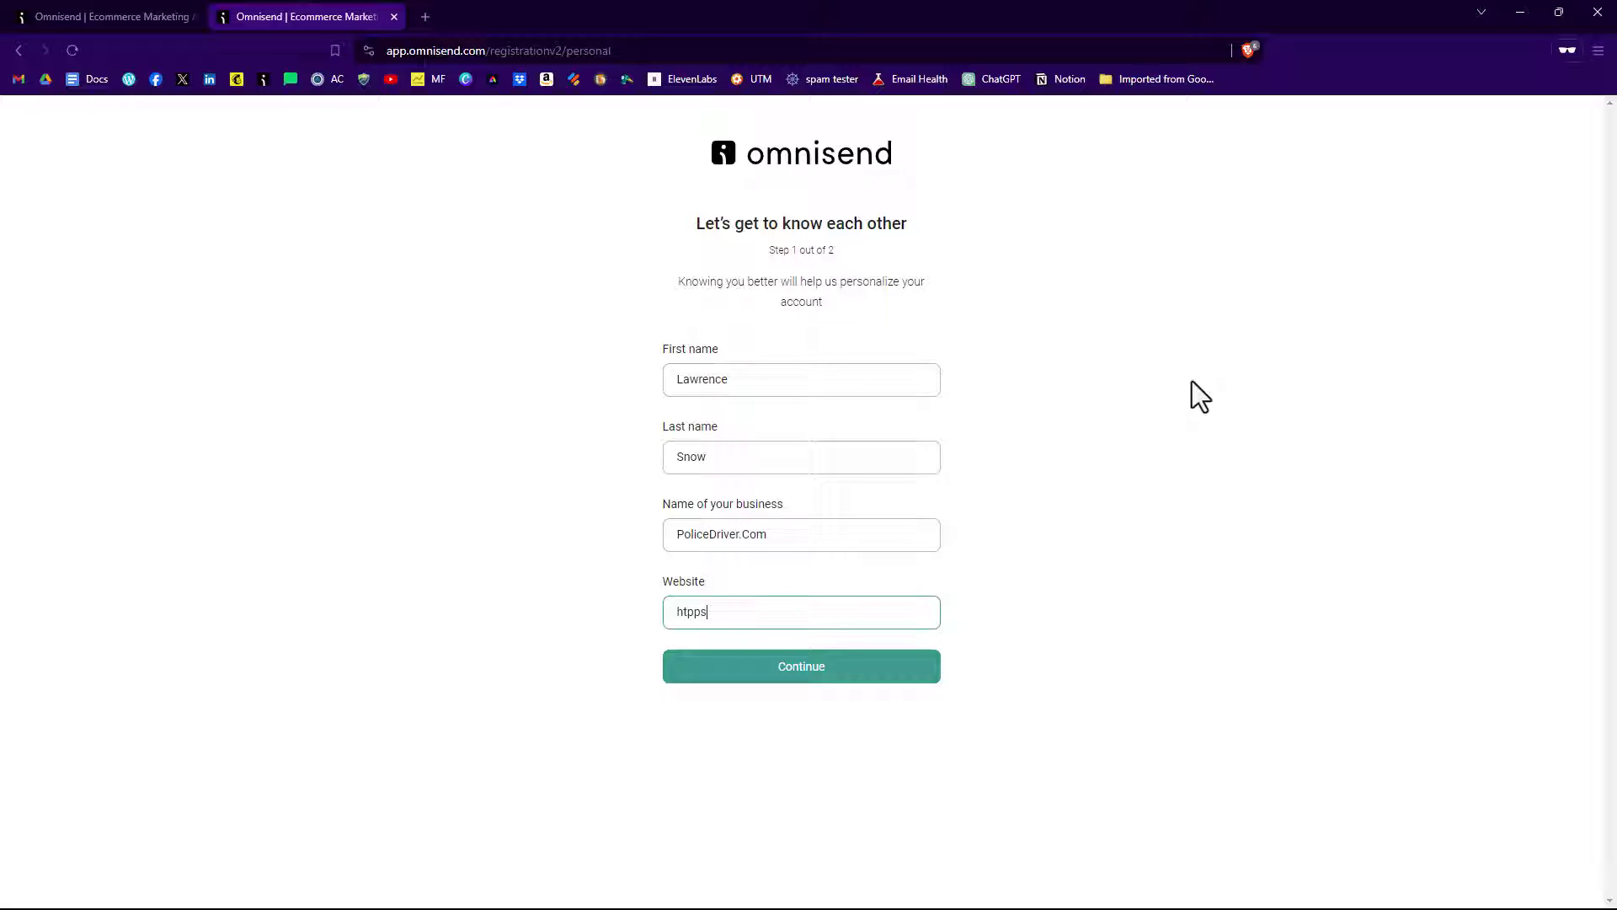
type("://policedriver.com")
Set country to United States and state to Massachusetts, then finish onboarding to the dashboard.
left_click(865, 650)
left_click(927, 380)
left_click_drag(941, 421, 933, 661)
left_click(776, 631)
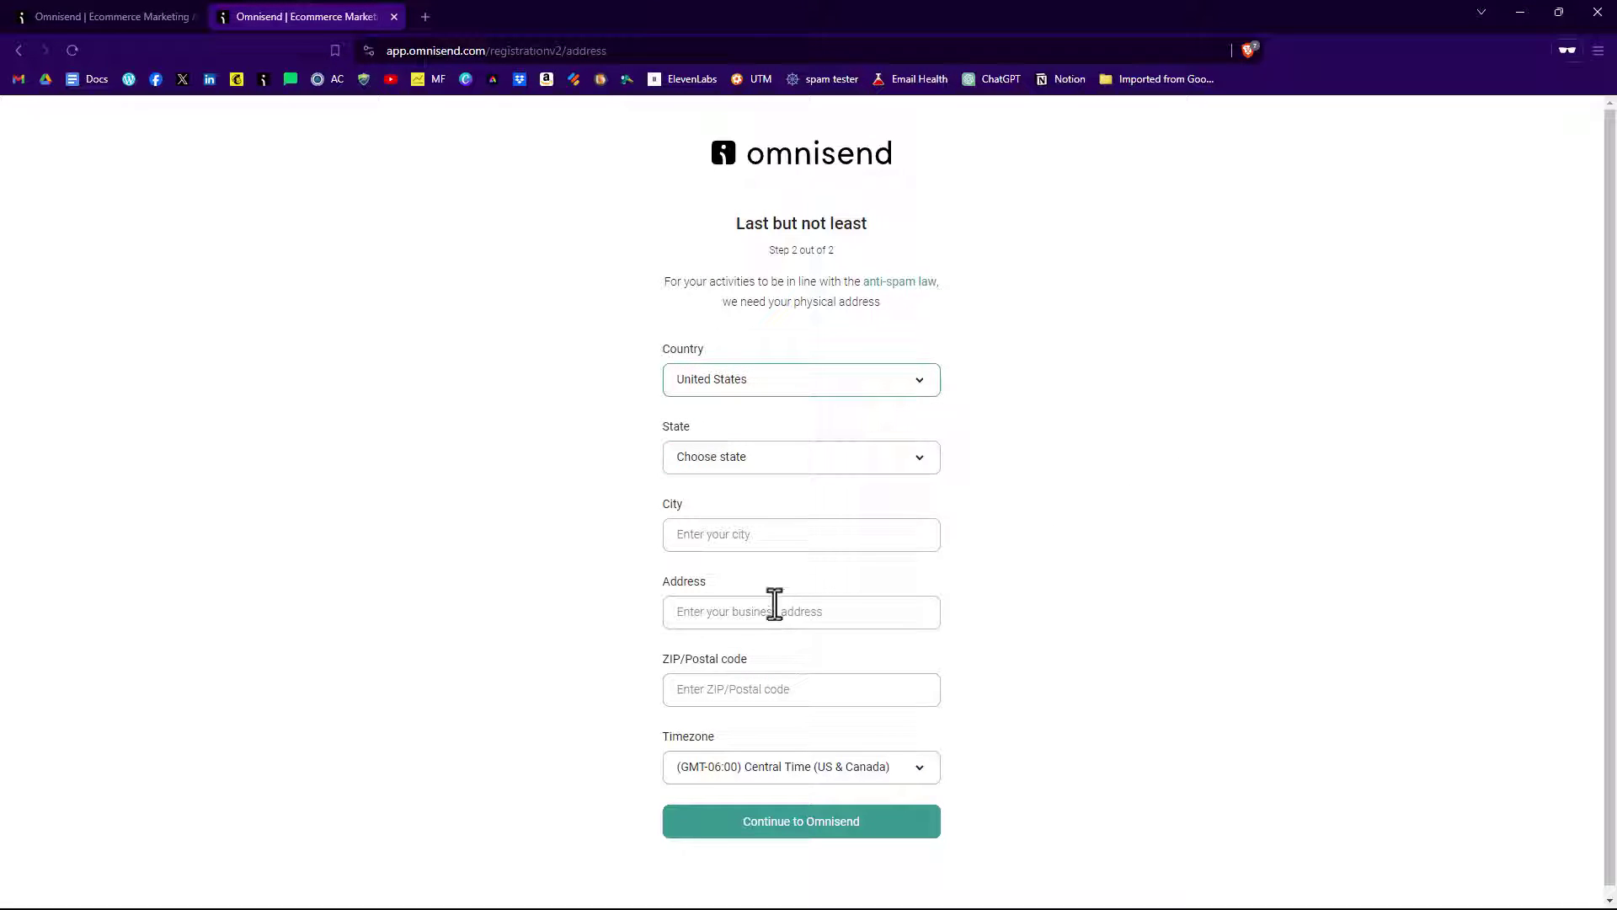
left_click(807, 473)
type("mass")
key("Return")
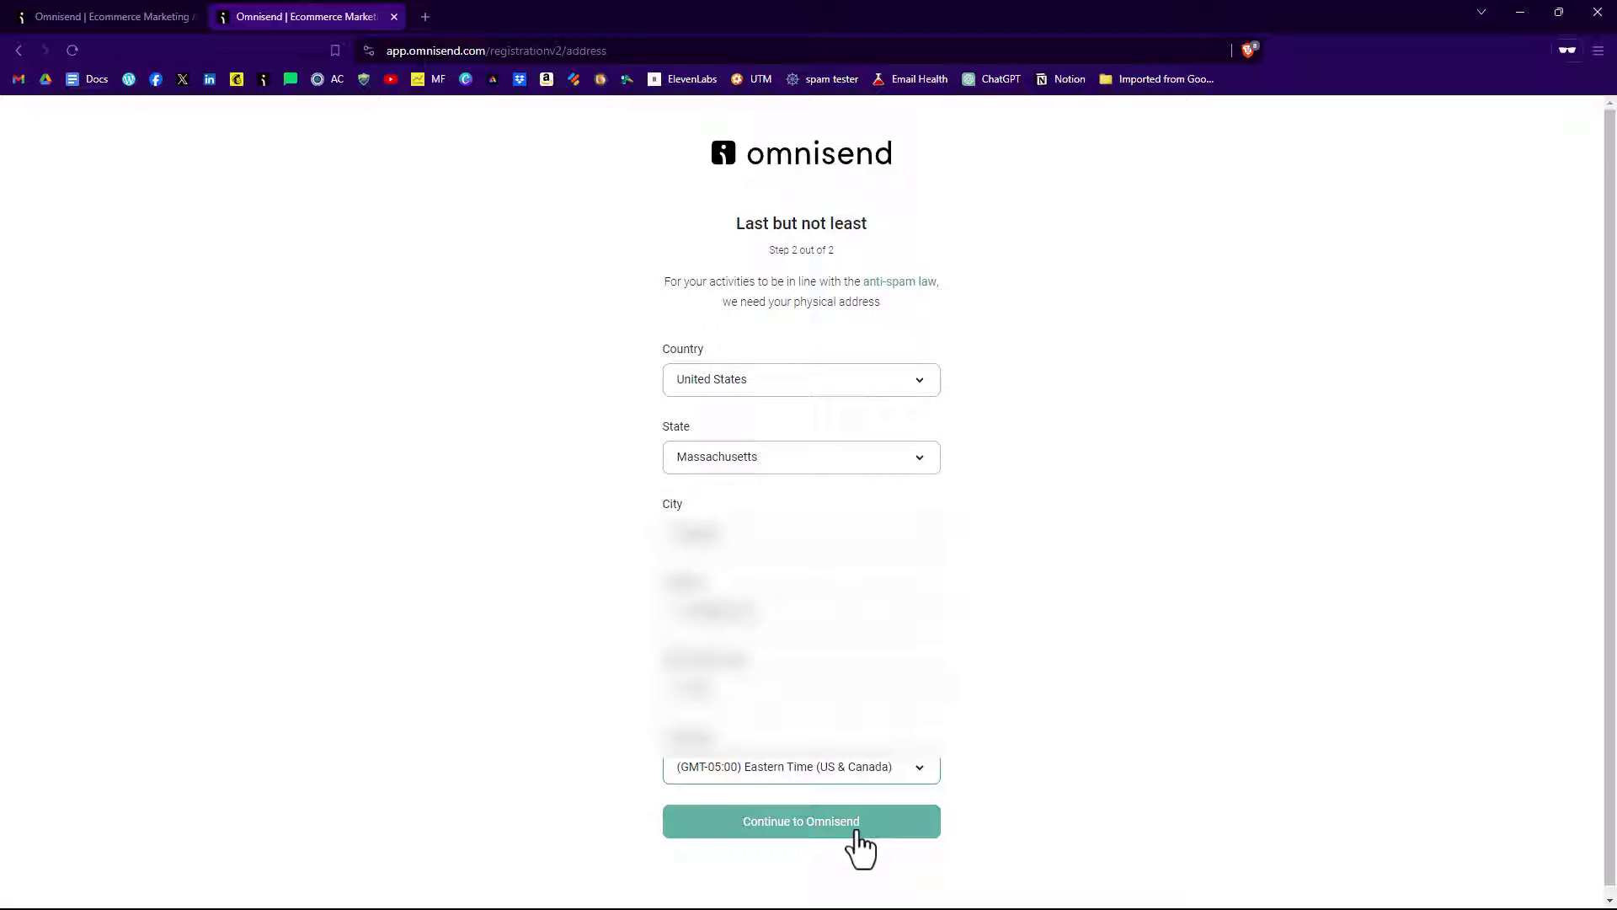
left_click(856, 833)
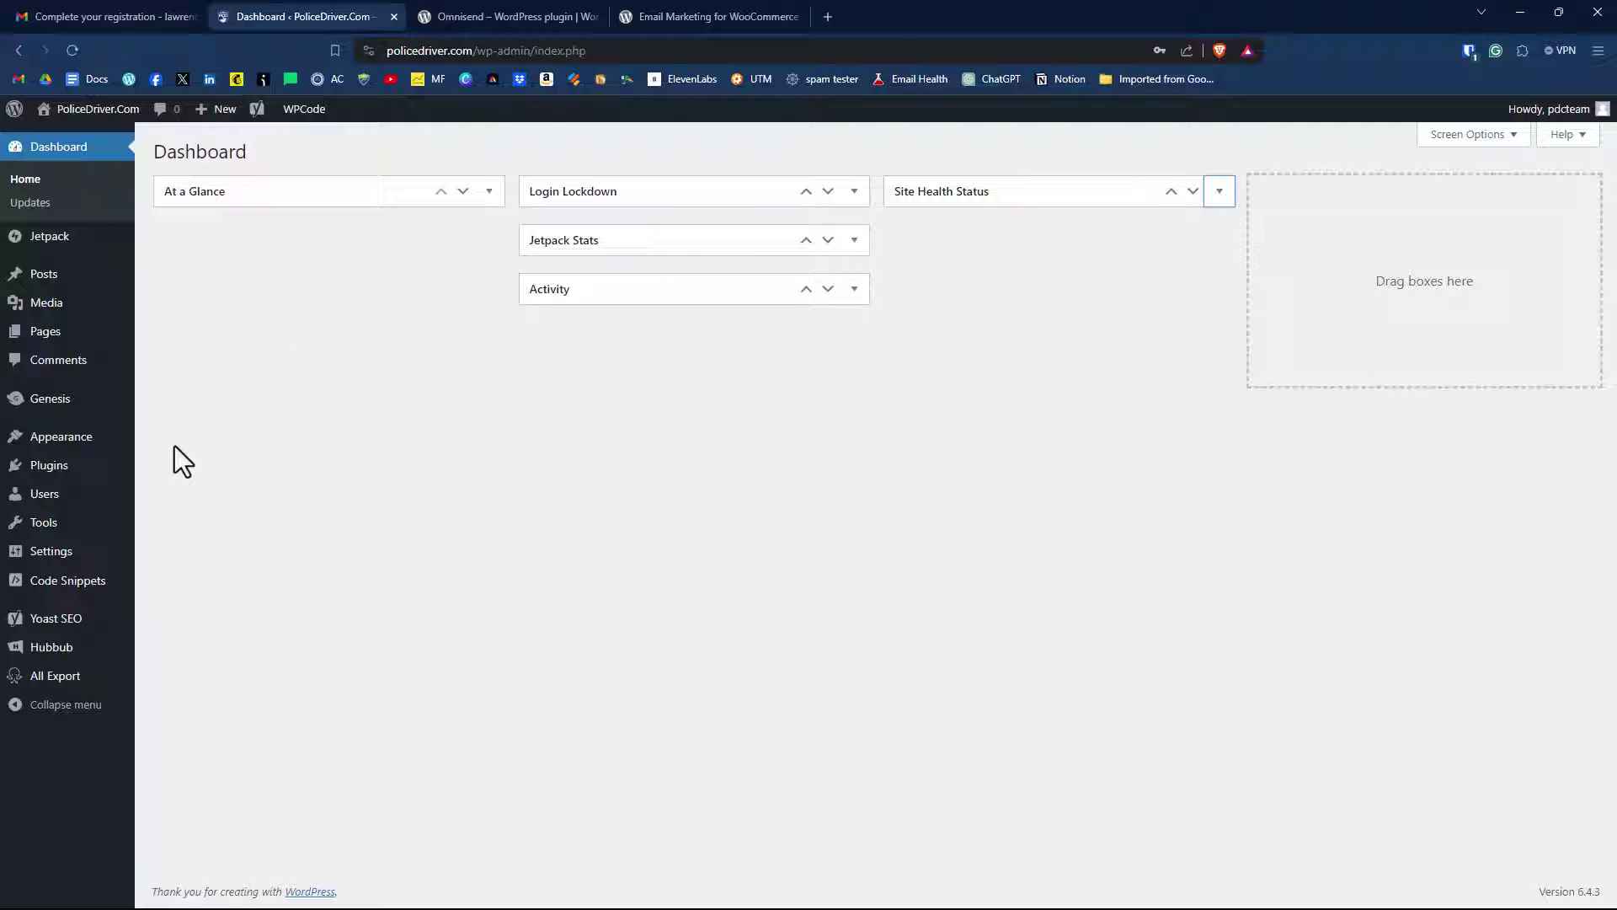
Search WordPress's Add Plugins page for 'omnisend' and scroll down to the Omnisend plugin card.
mouse_move(21, 476)
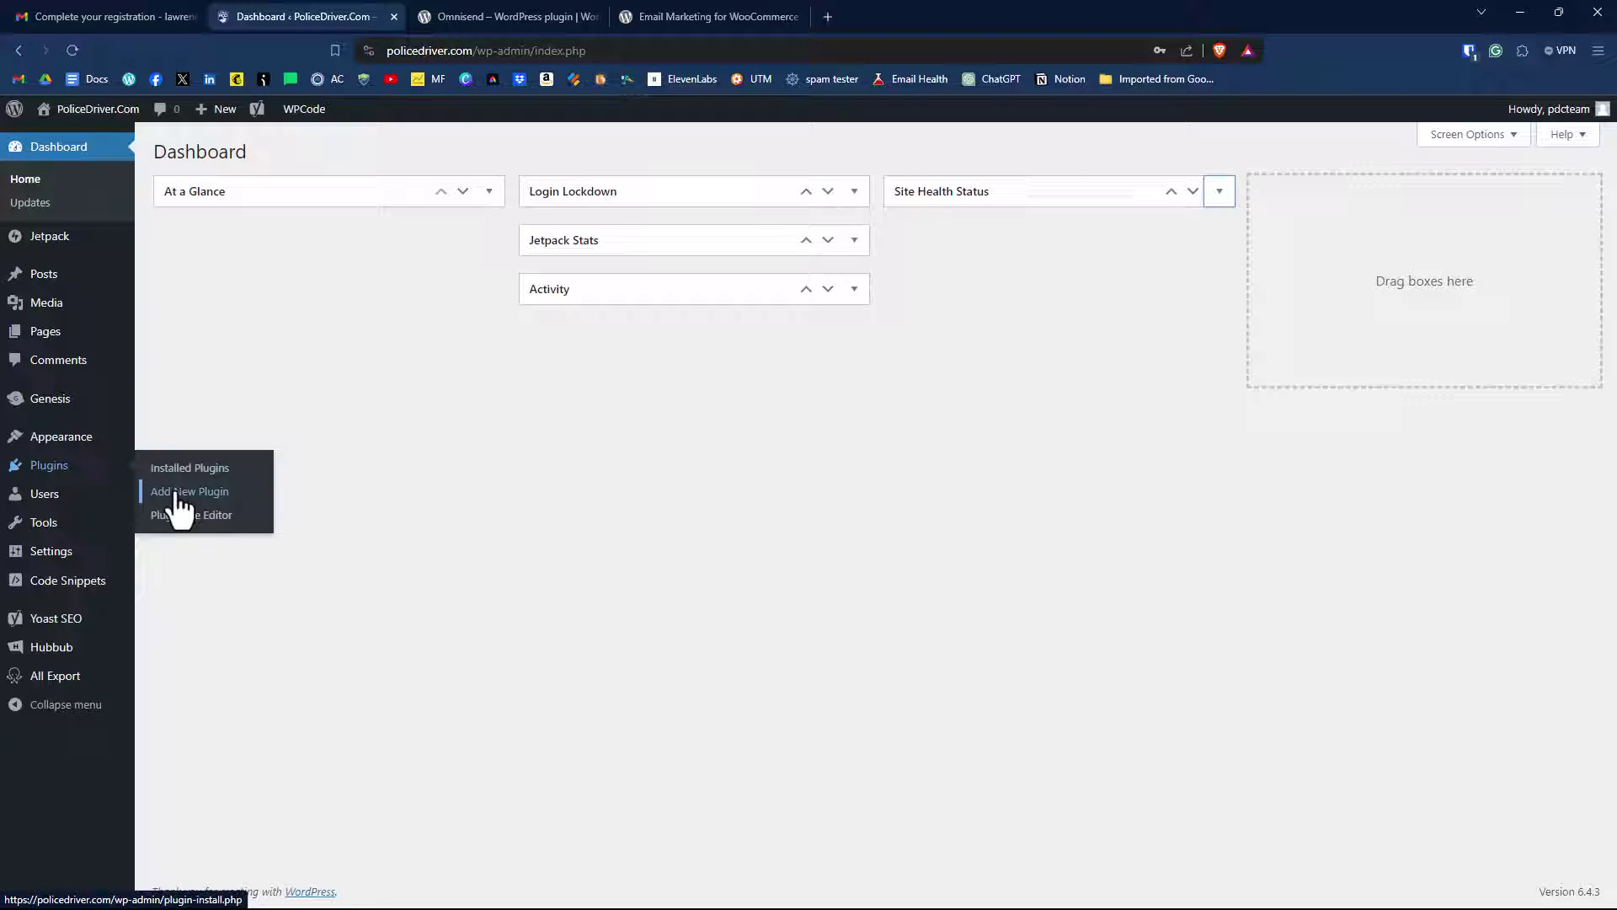
left_click(220, 492)
type("omnisend")
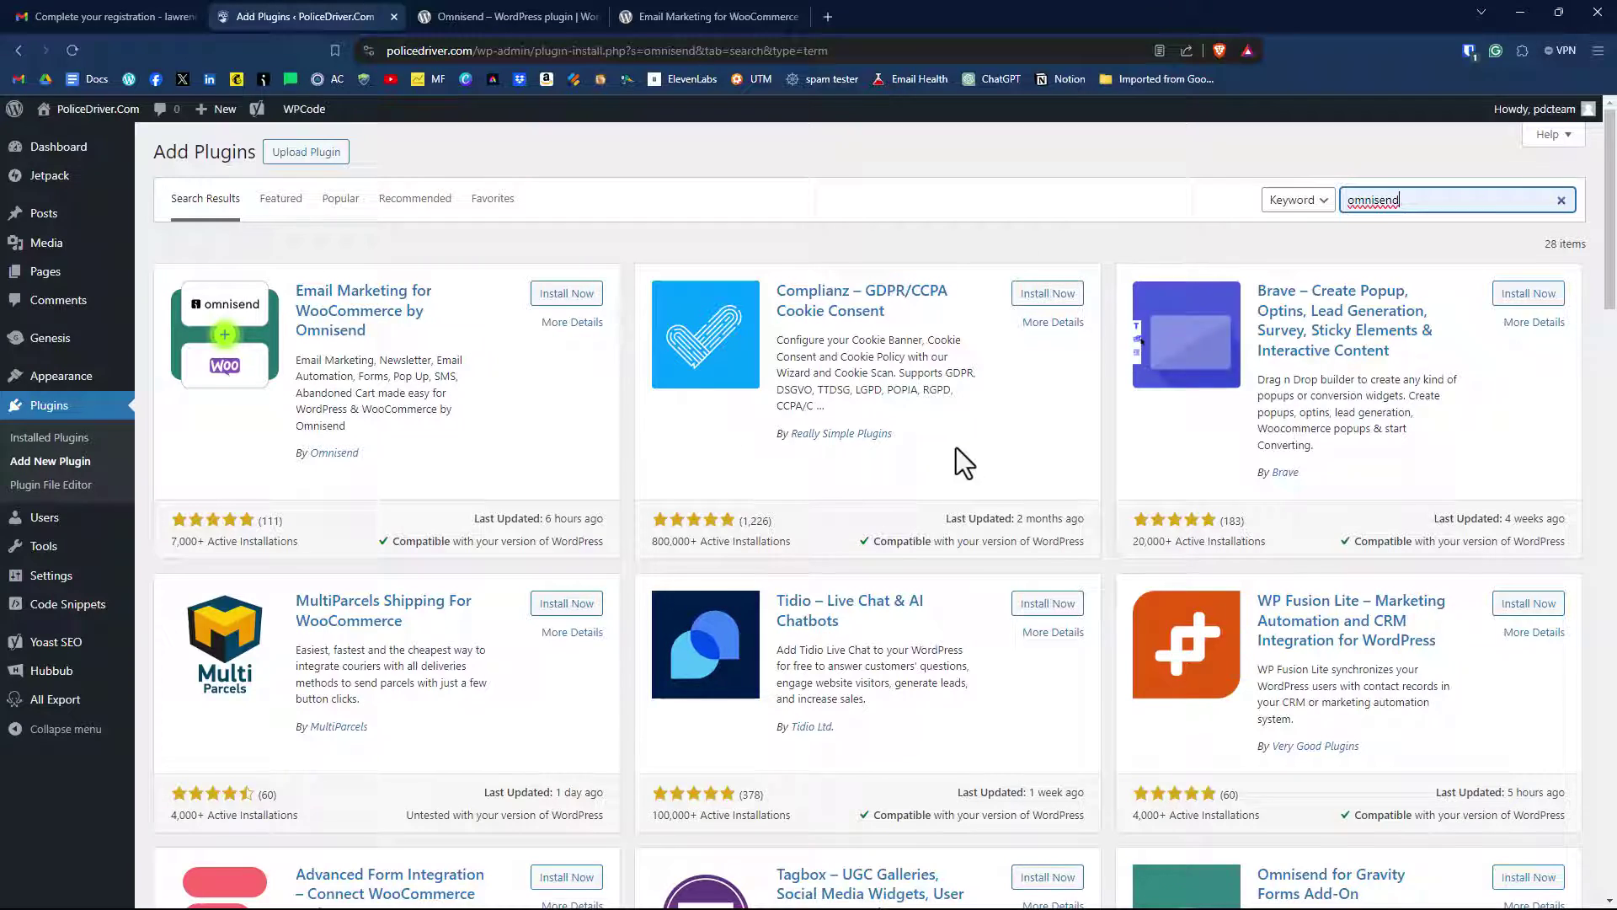
scroll(962, 436, "down", 10)
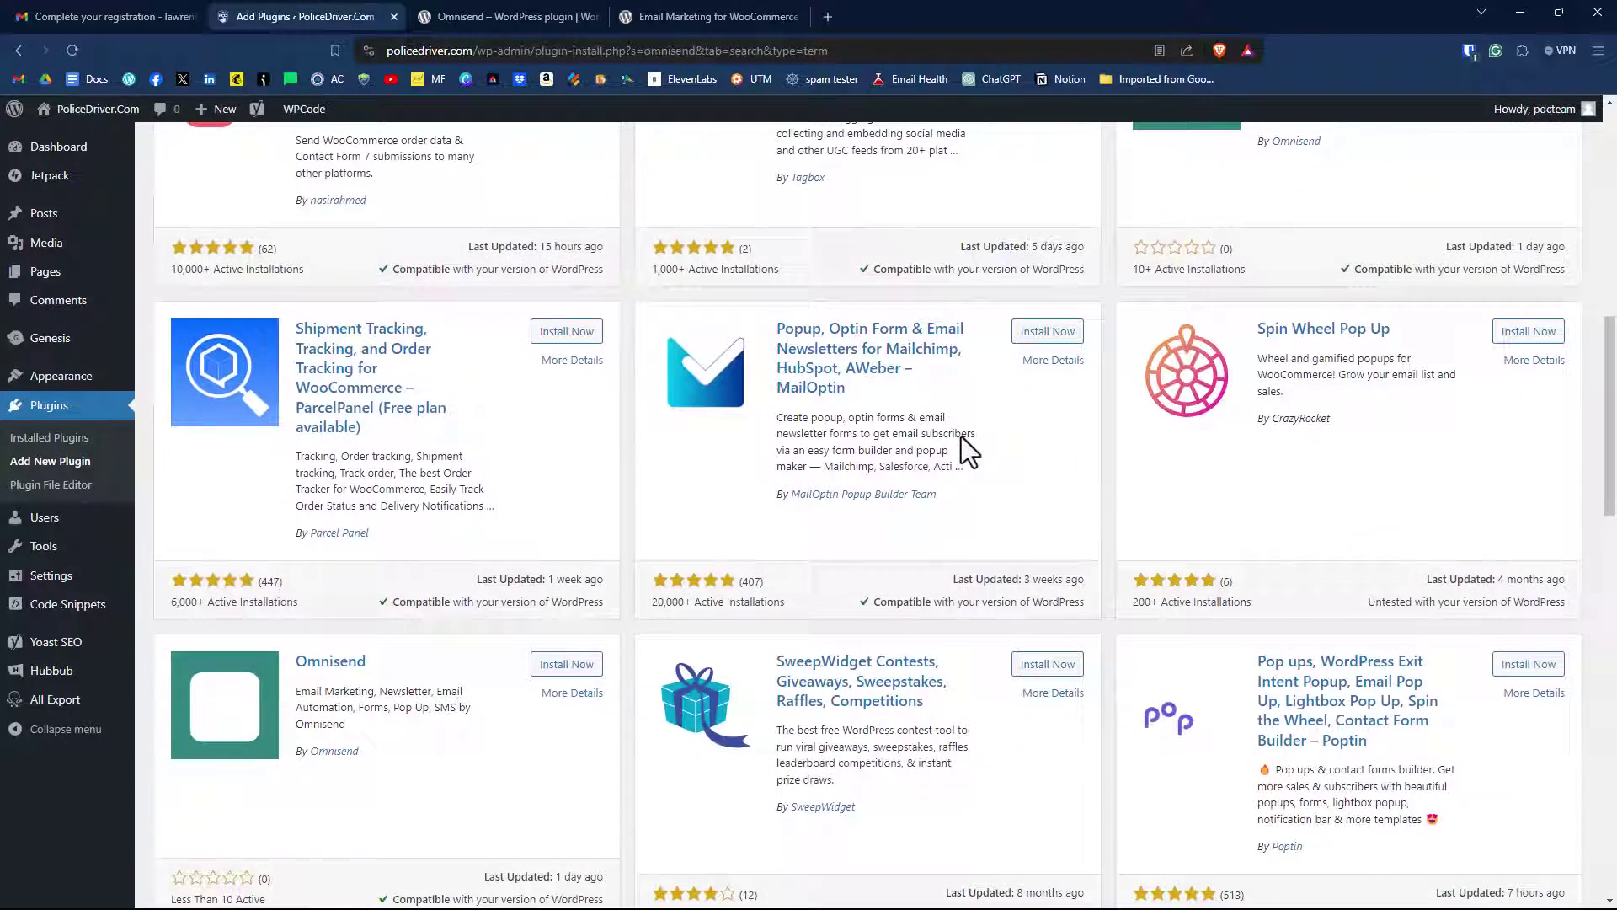
scroll(962, 436, "down", 2)
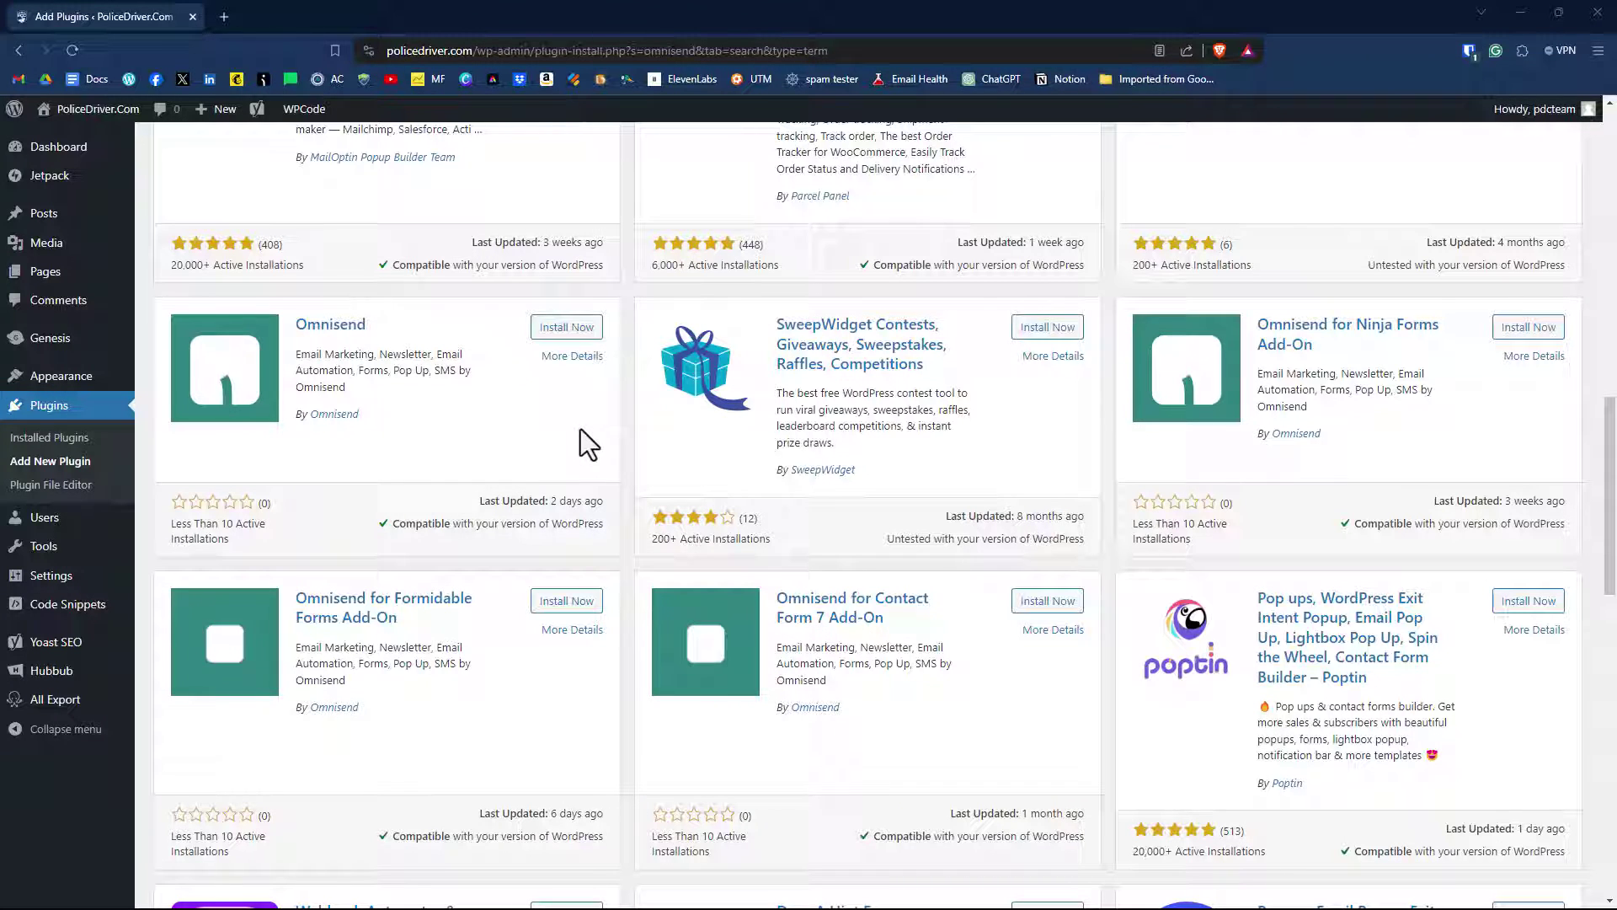
Review the Omnisend plugin's FAQ, changelog and screenshots, then install it.
left_click(577, 357)
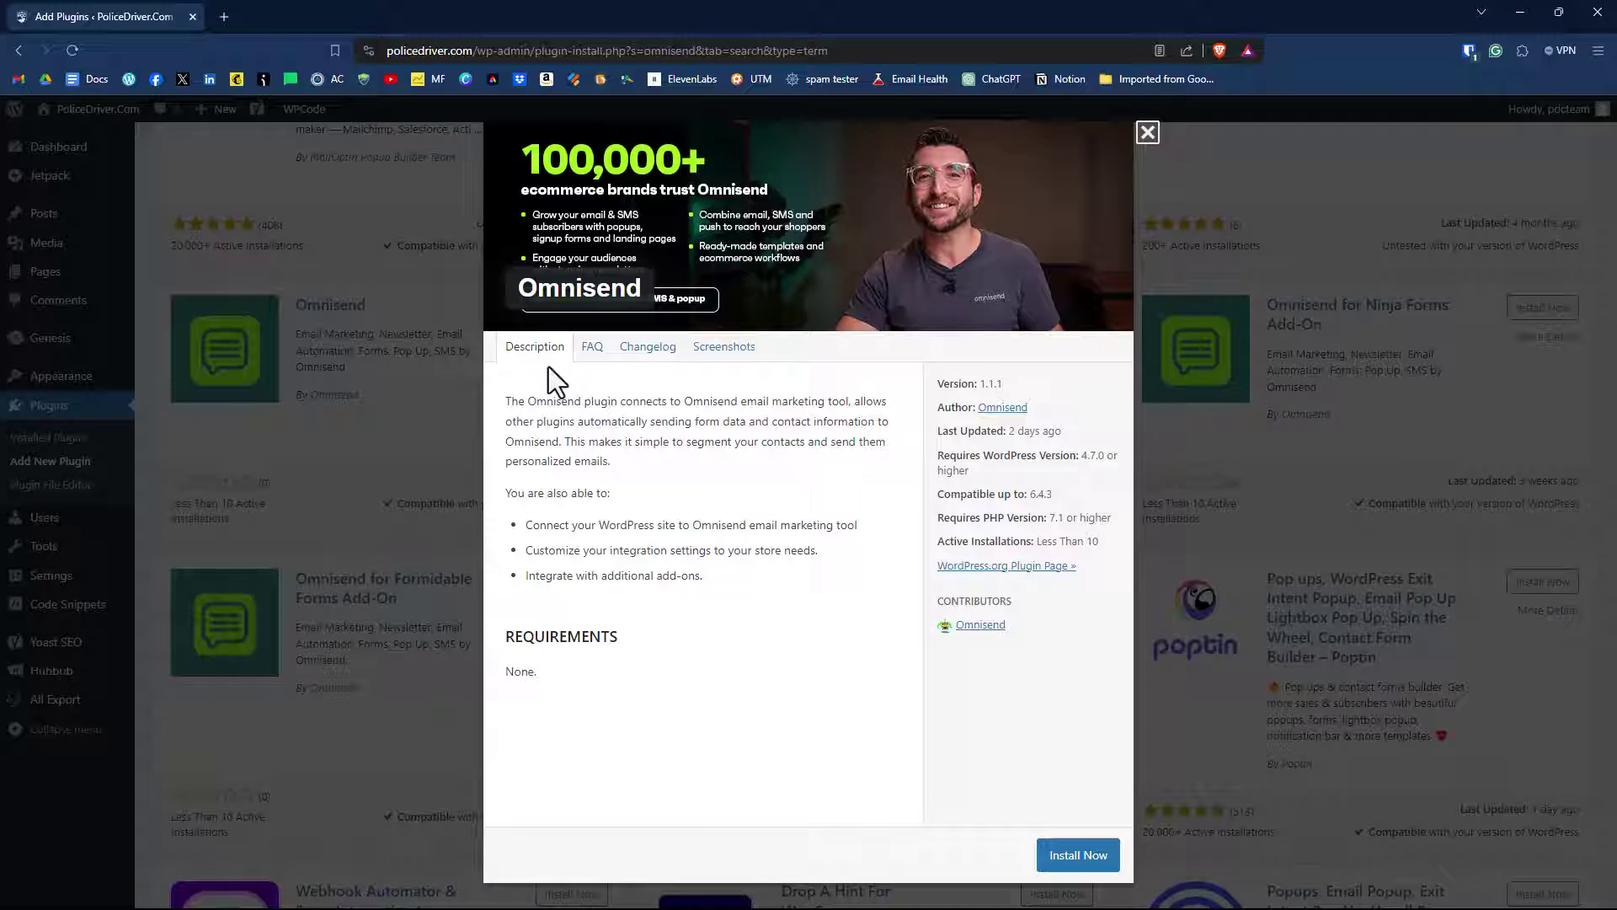
left_click(593, 350)
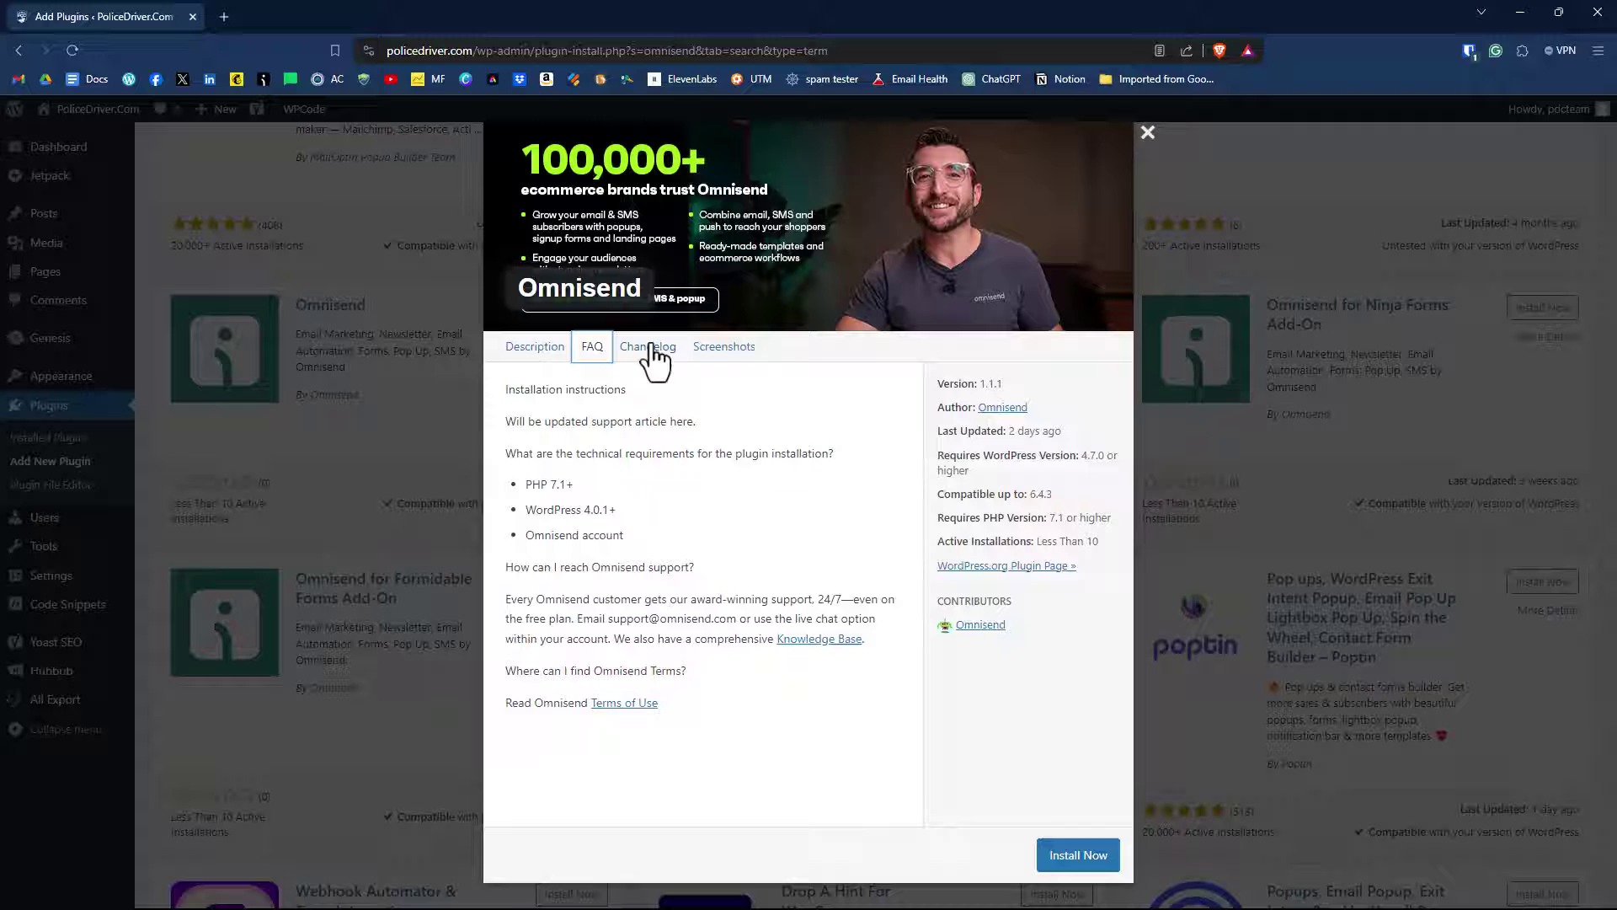
left_click(653, 350)
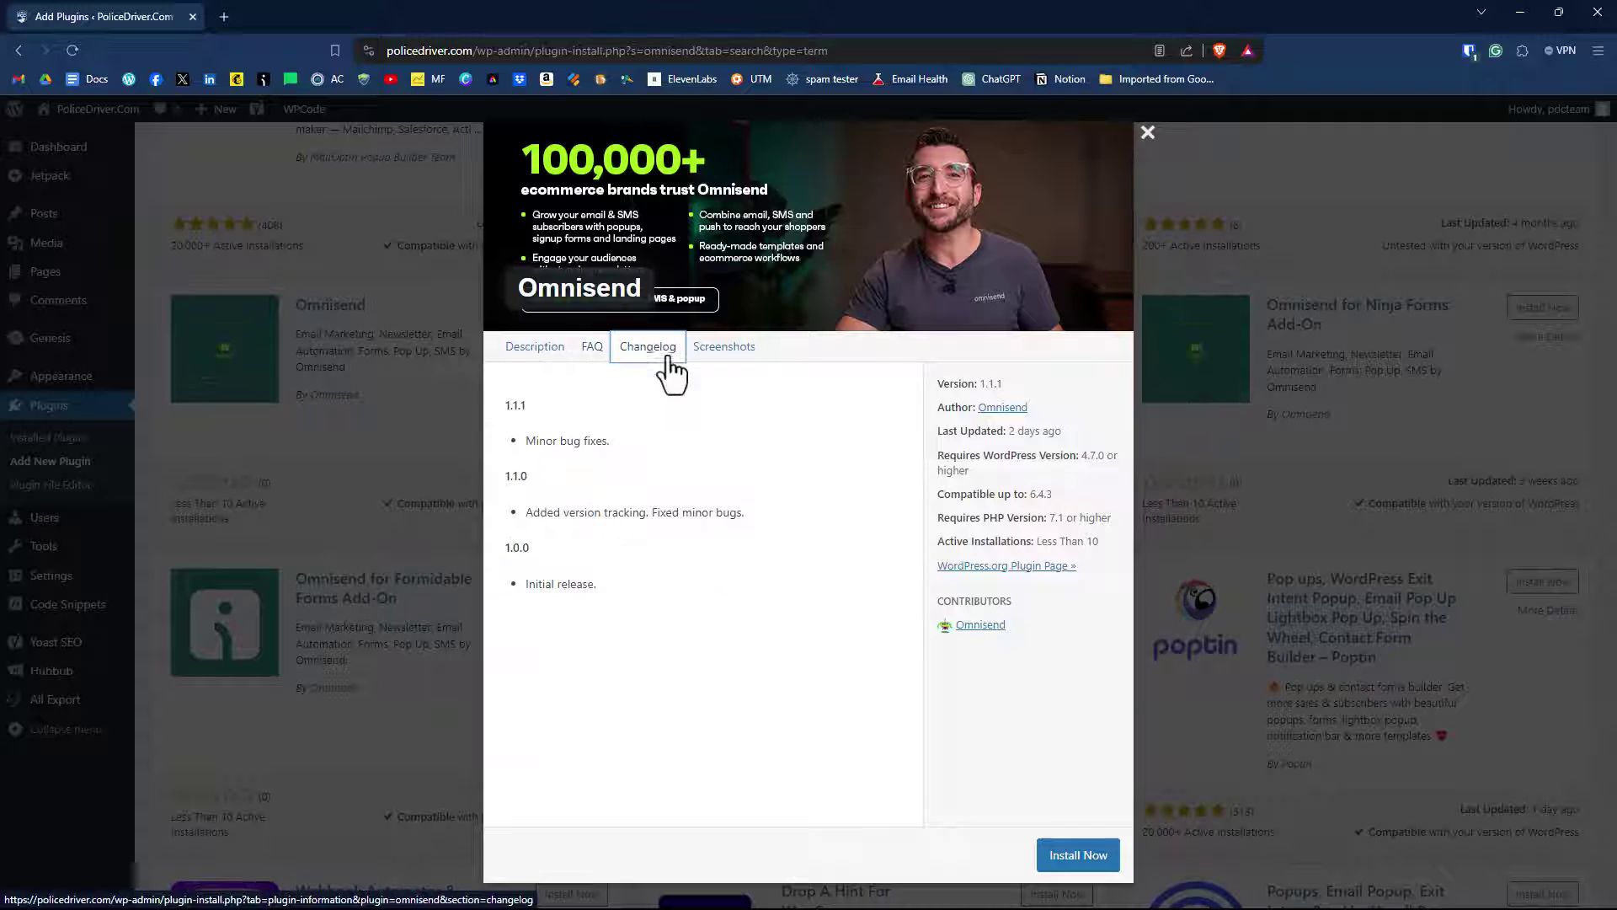
left_click(726, 370)
scroll(792, 518, "down", 3)
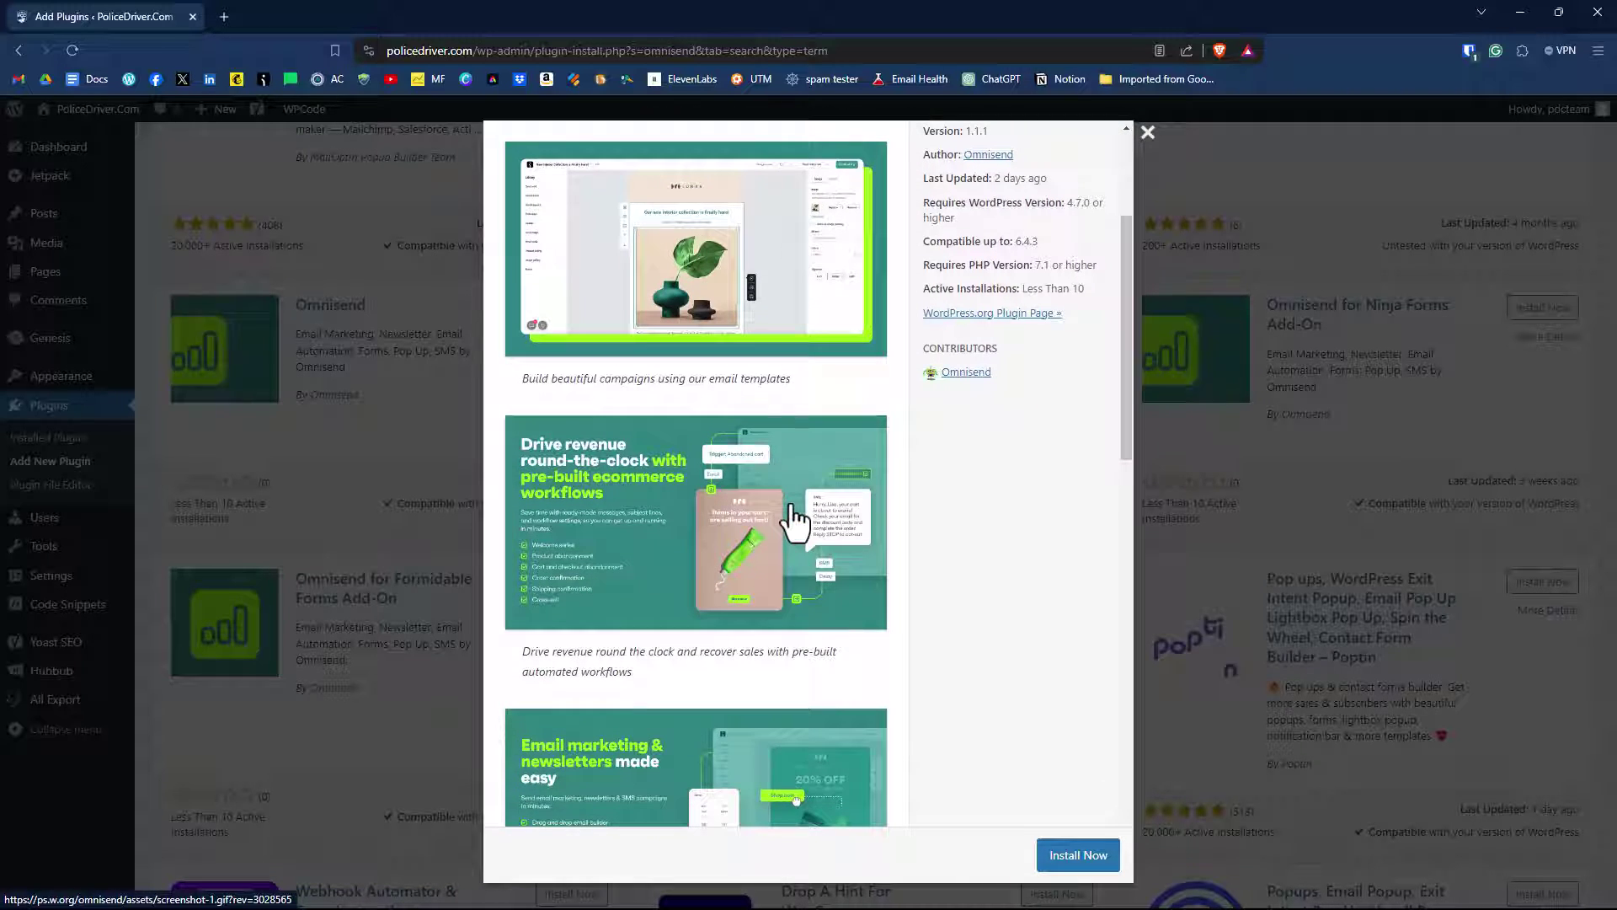
scroll(792, 518, "down", 2)
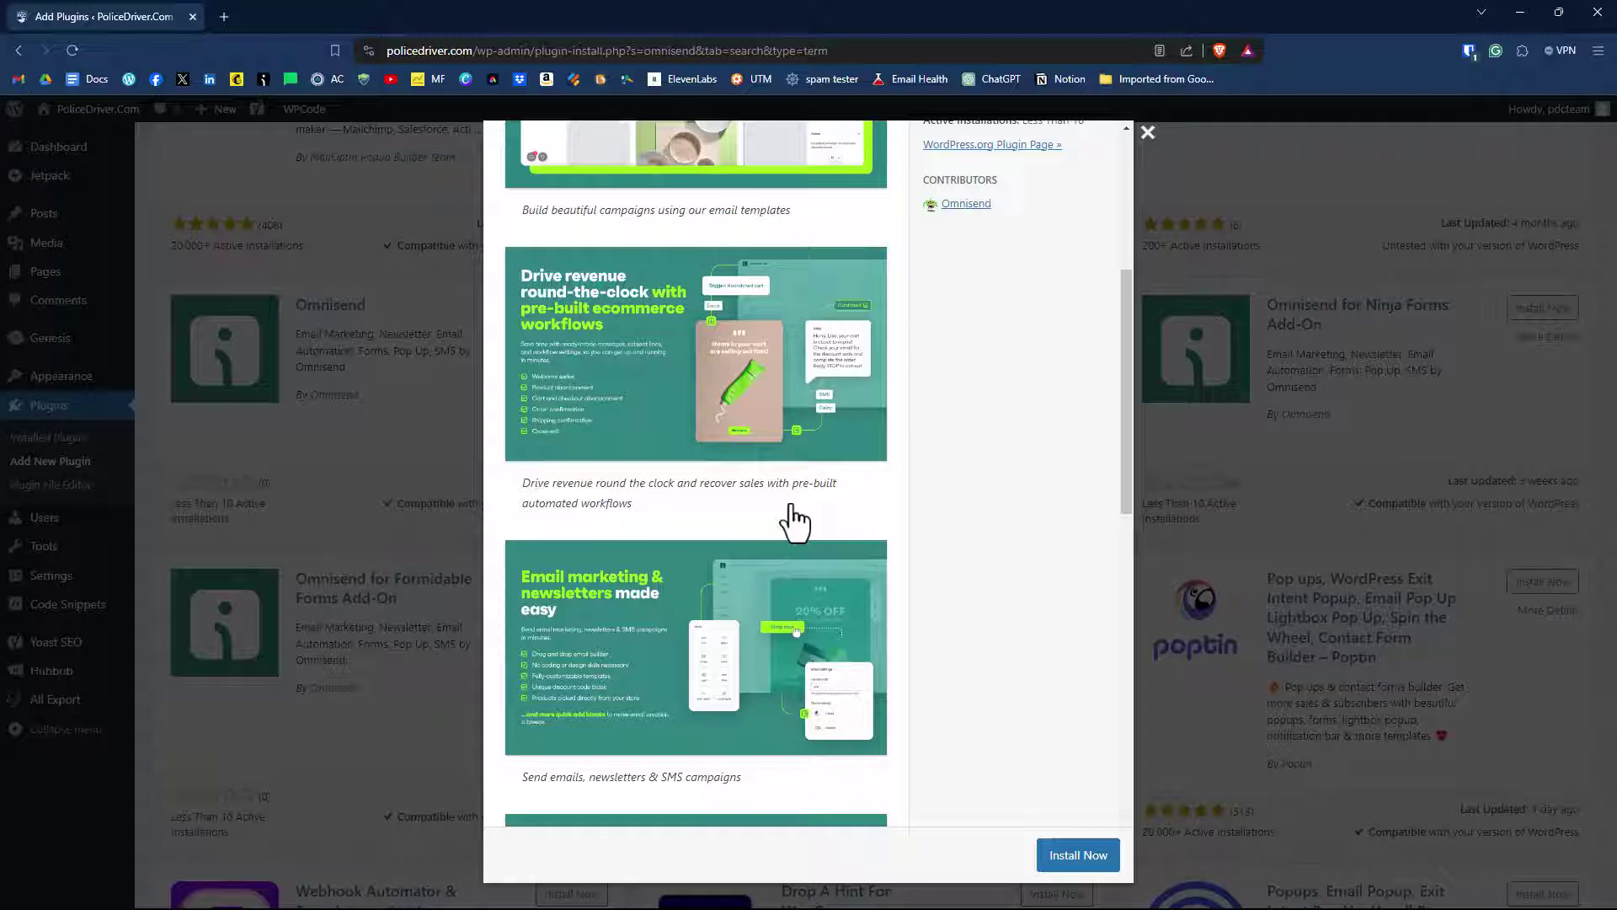
scroll(792, 514, "down", 4)
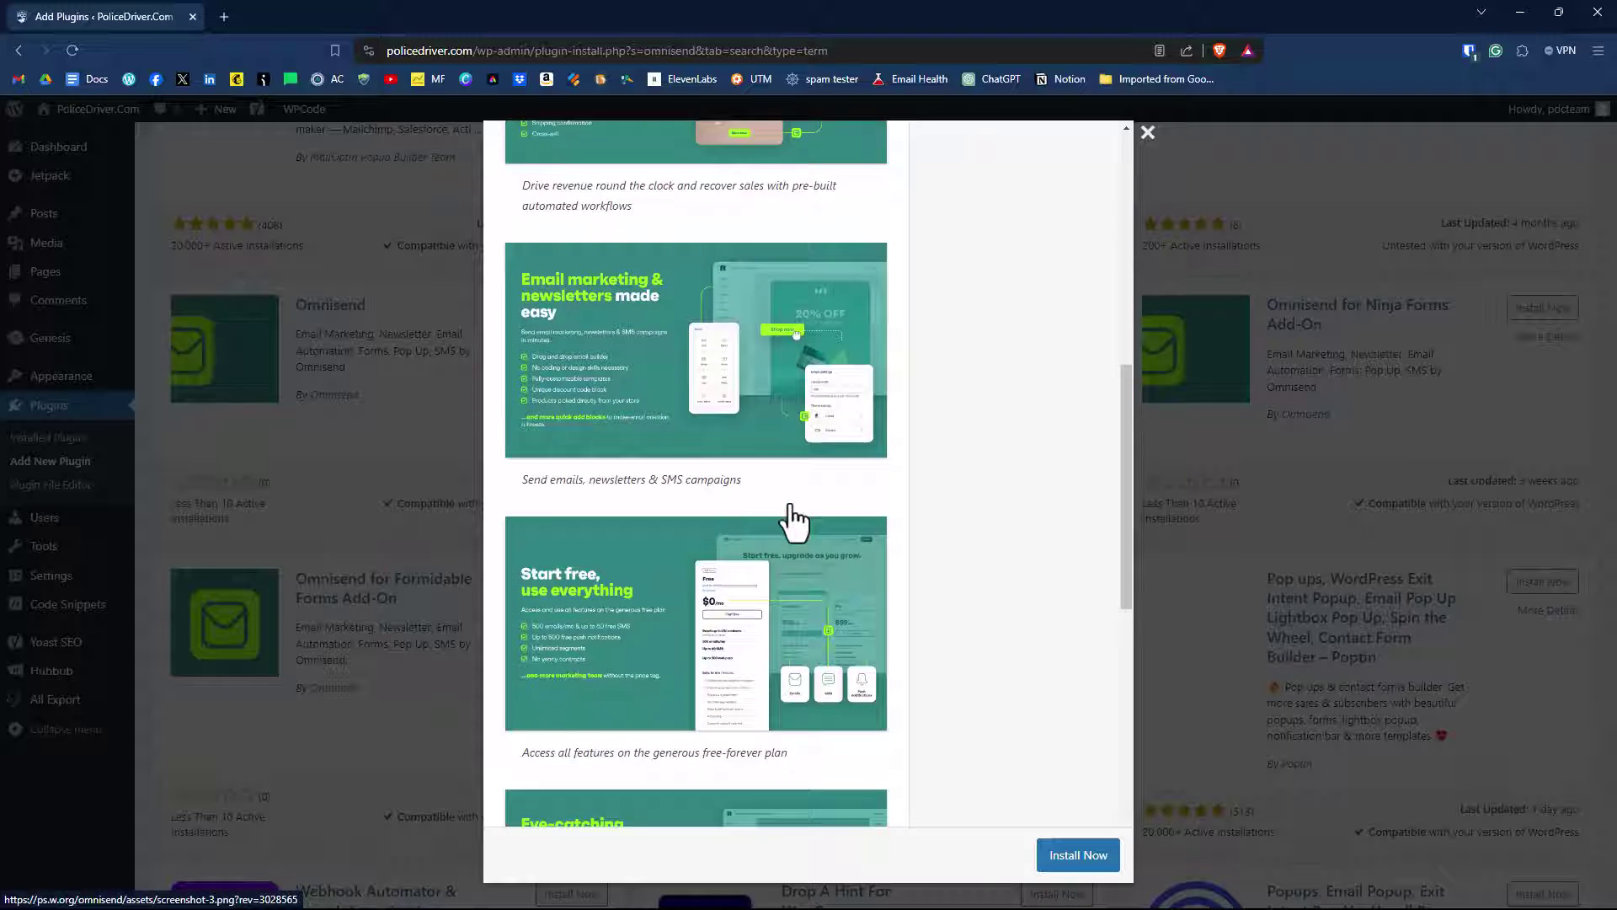
scroll(791, 518, "down", 5)
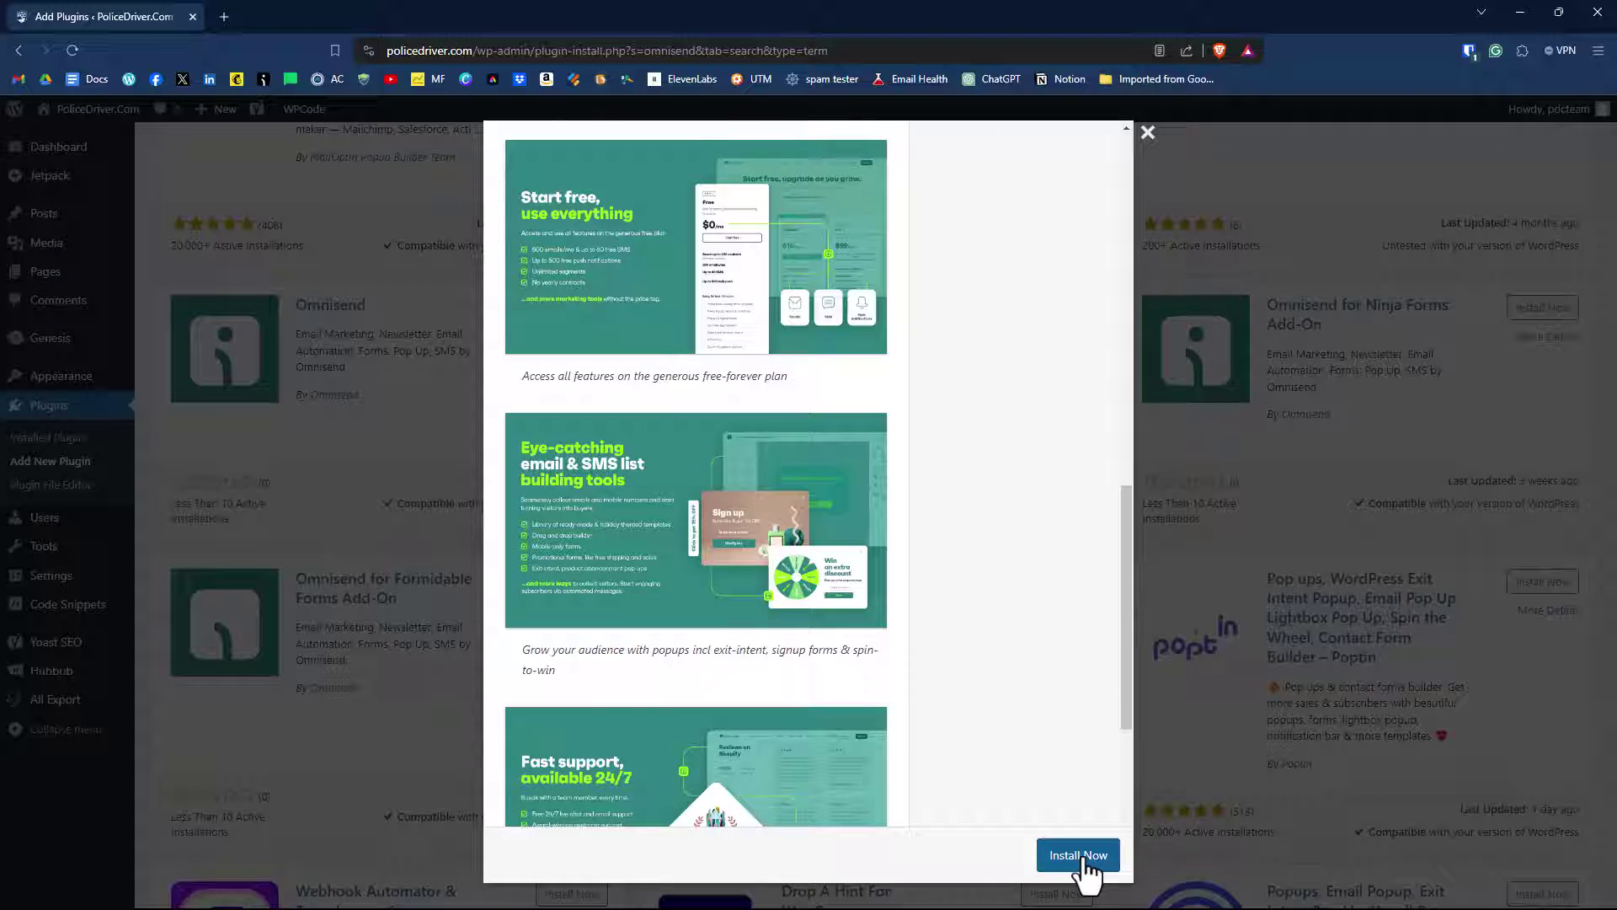
left_click(1078, 854)
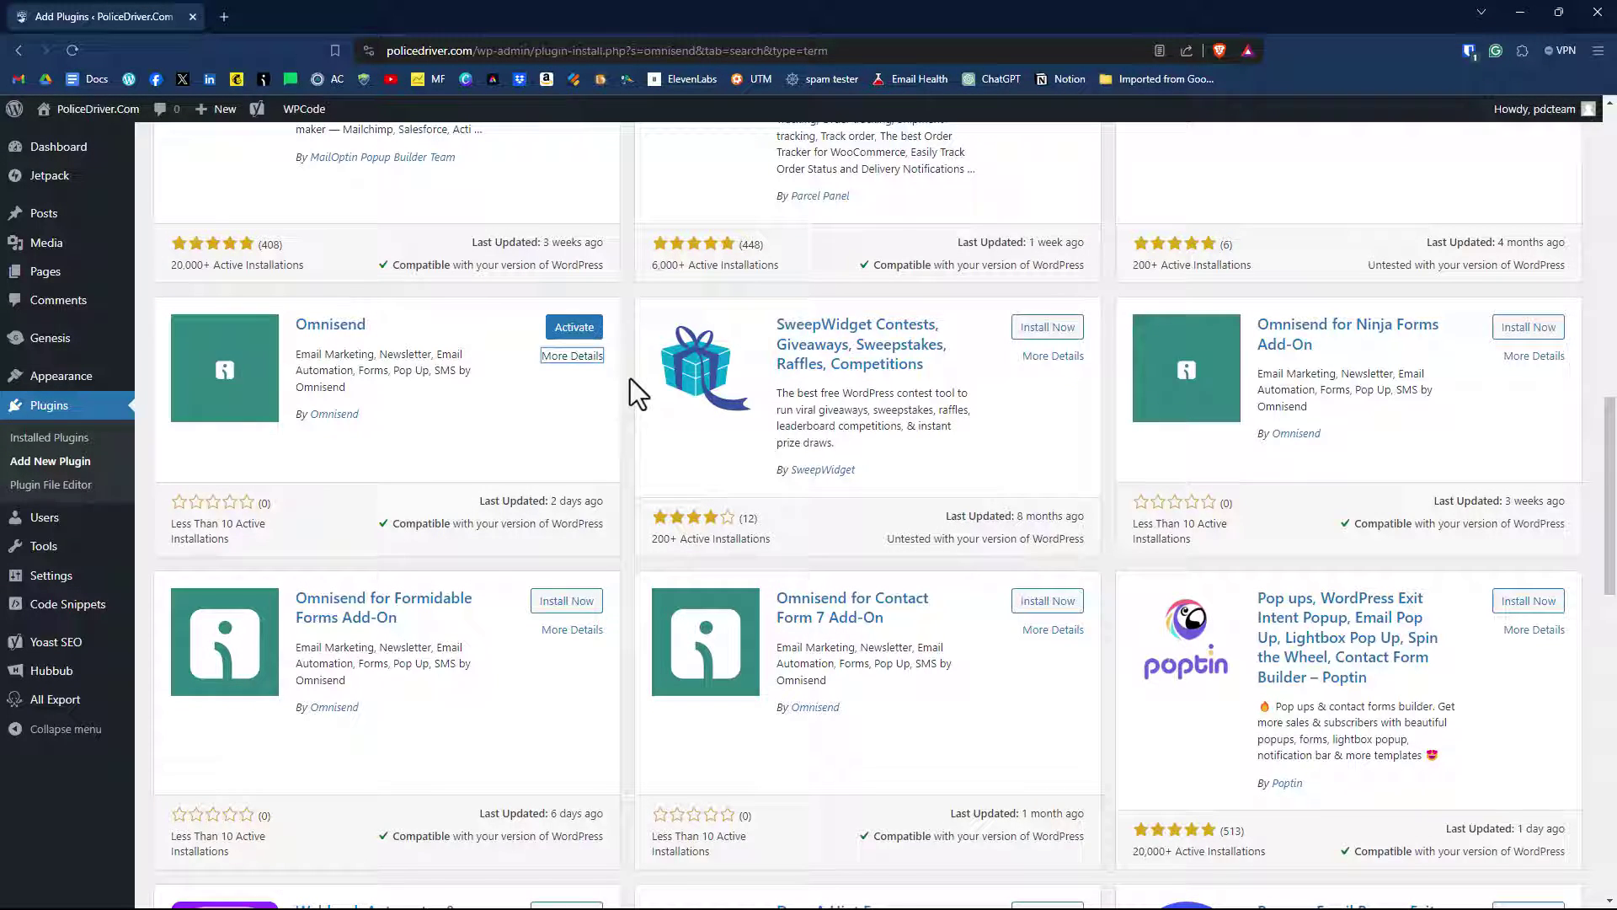
Activate the Omnisend plugin and open its Connect Omnisend Plugin page from the sidebar.
left_click(575, 329)
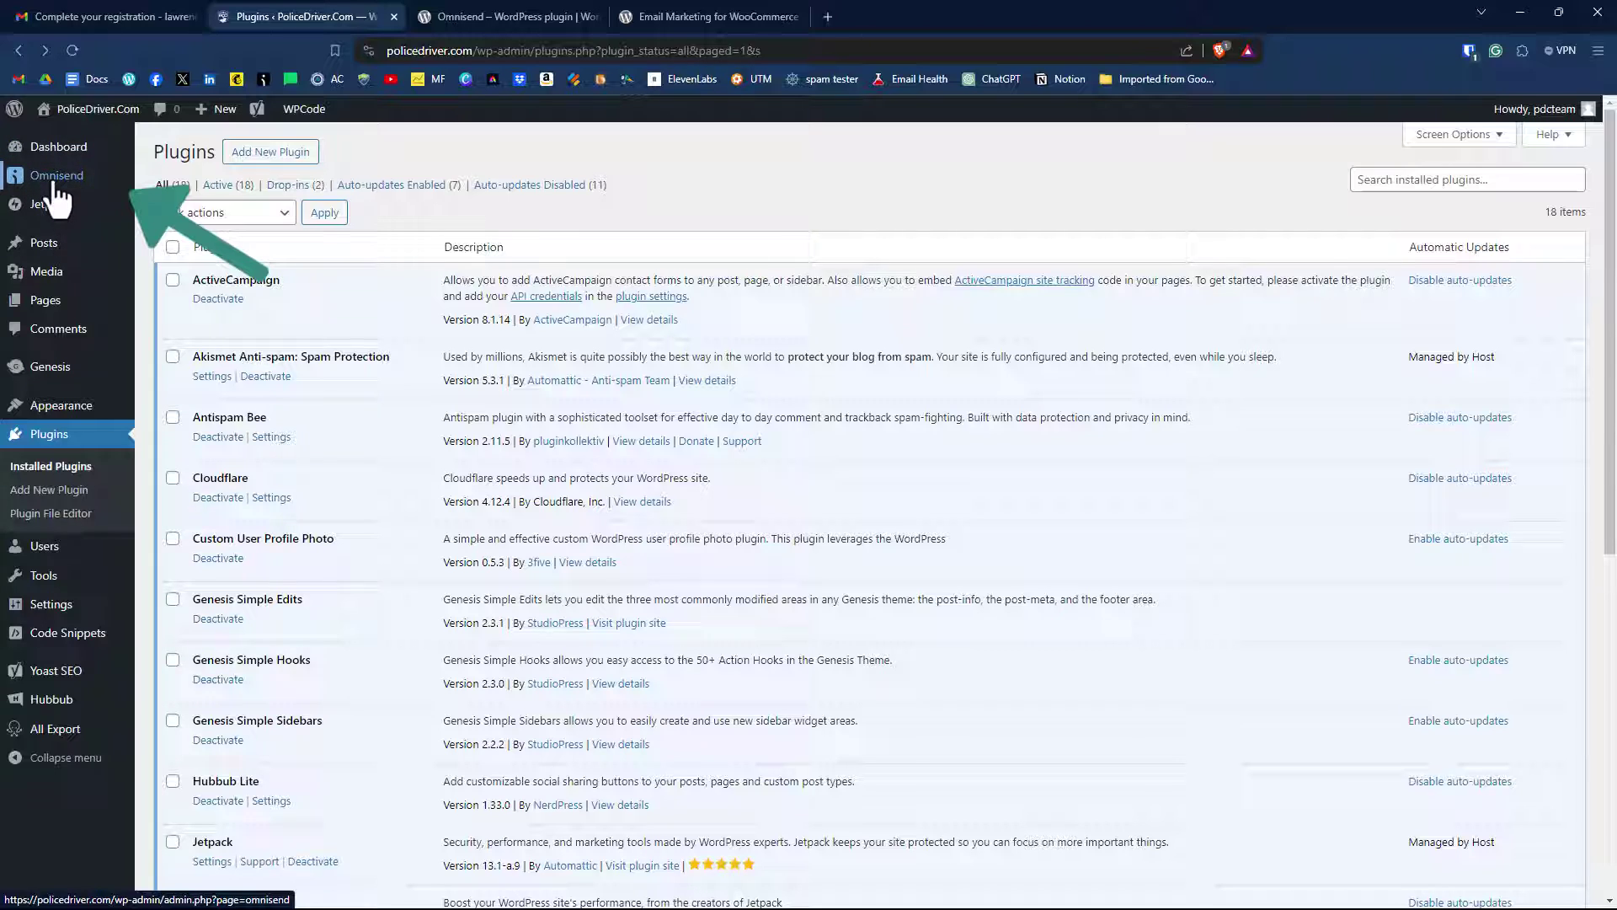
left_click(56, 179)
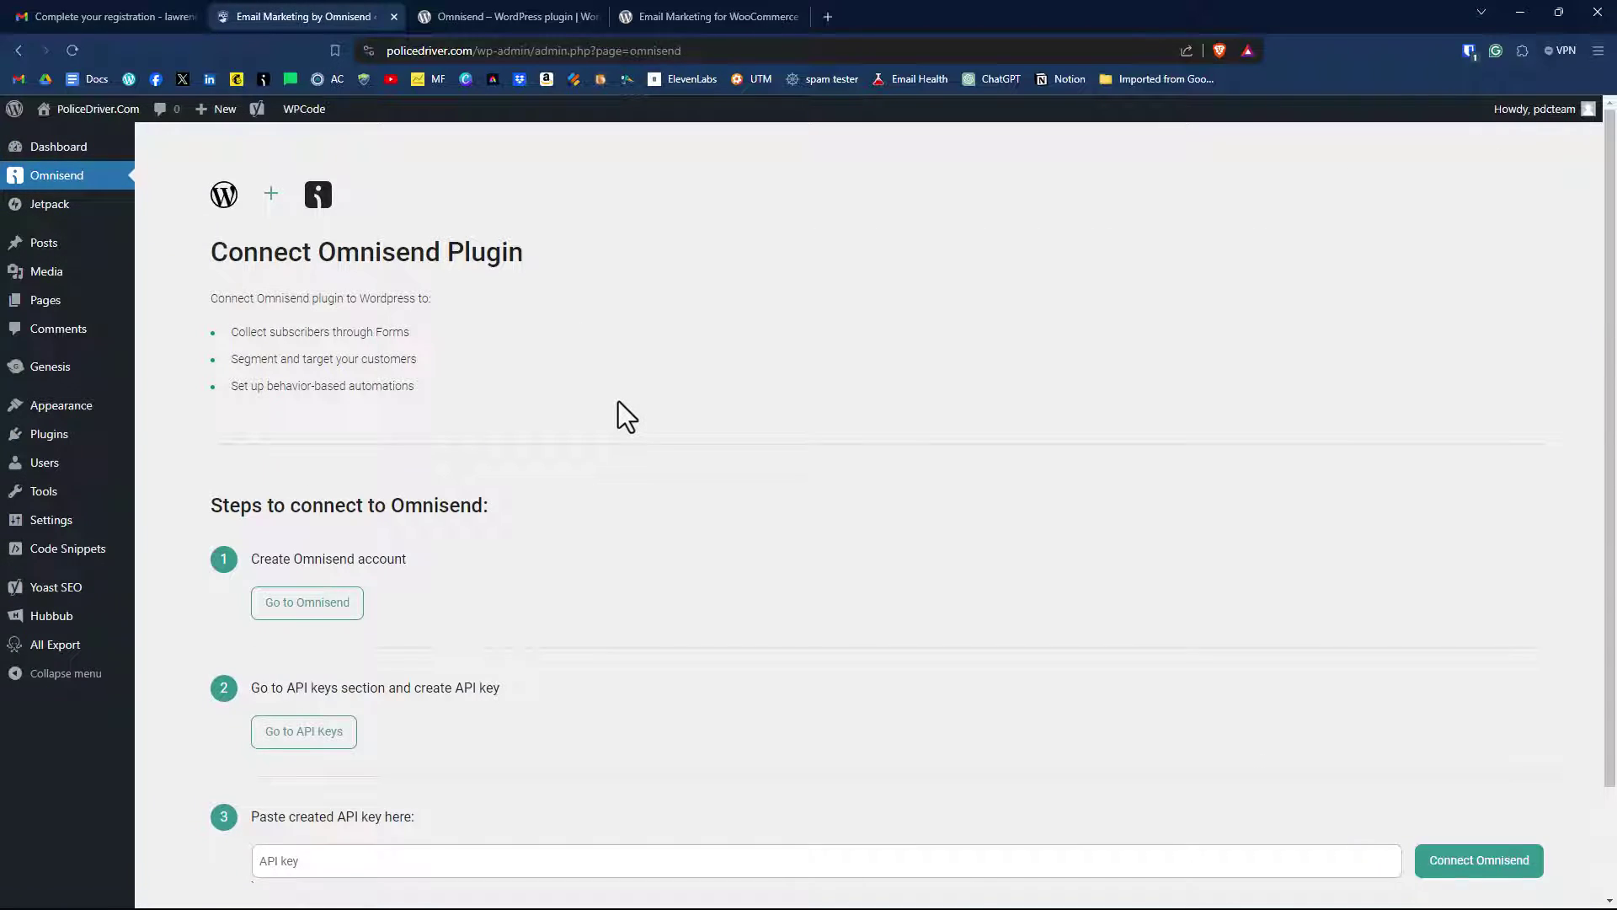
scroll(618, 401, "down", 2)
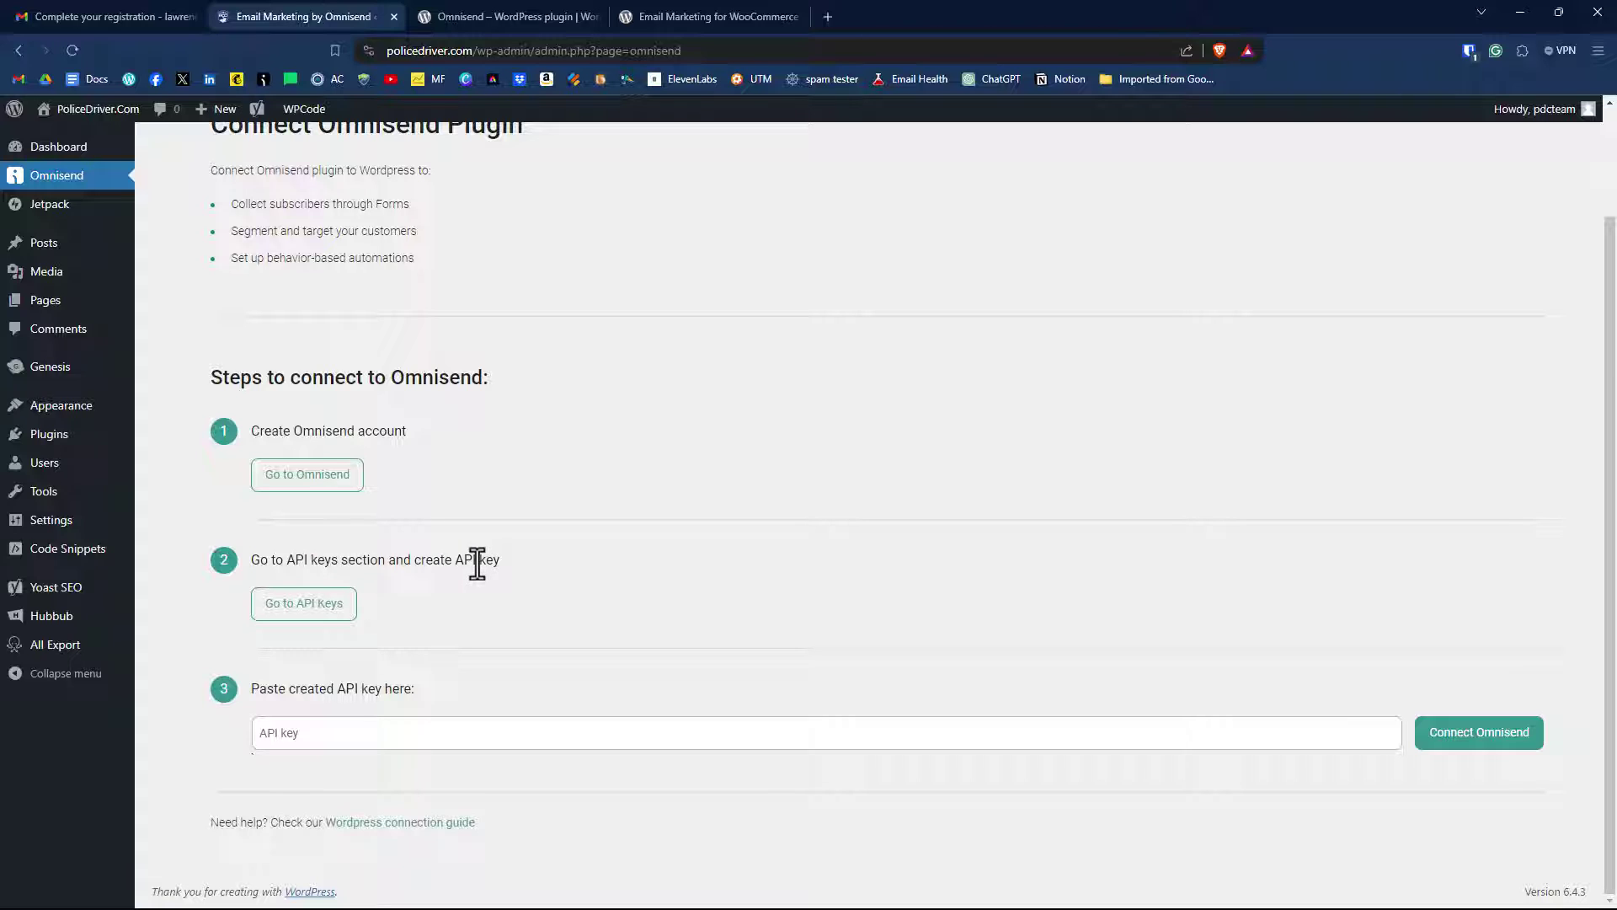
Start a new Omnisend API key named PoliceDriver.
left_click(309, 607)
left_click(188, 280)
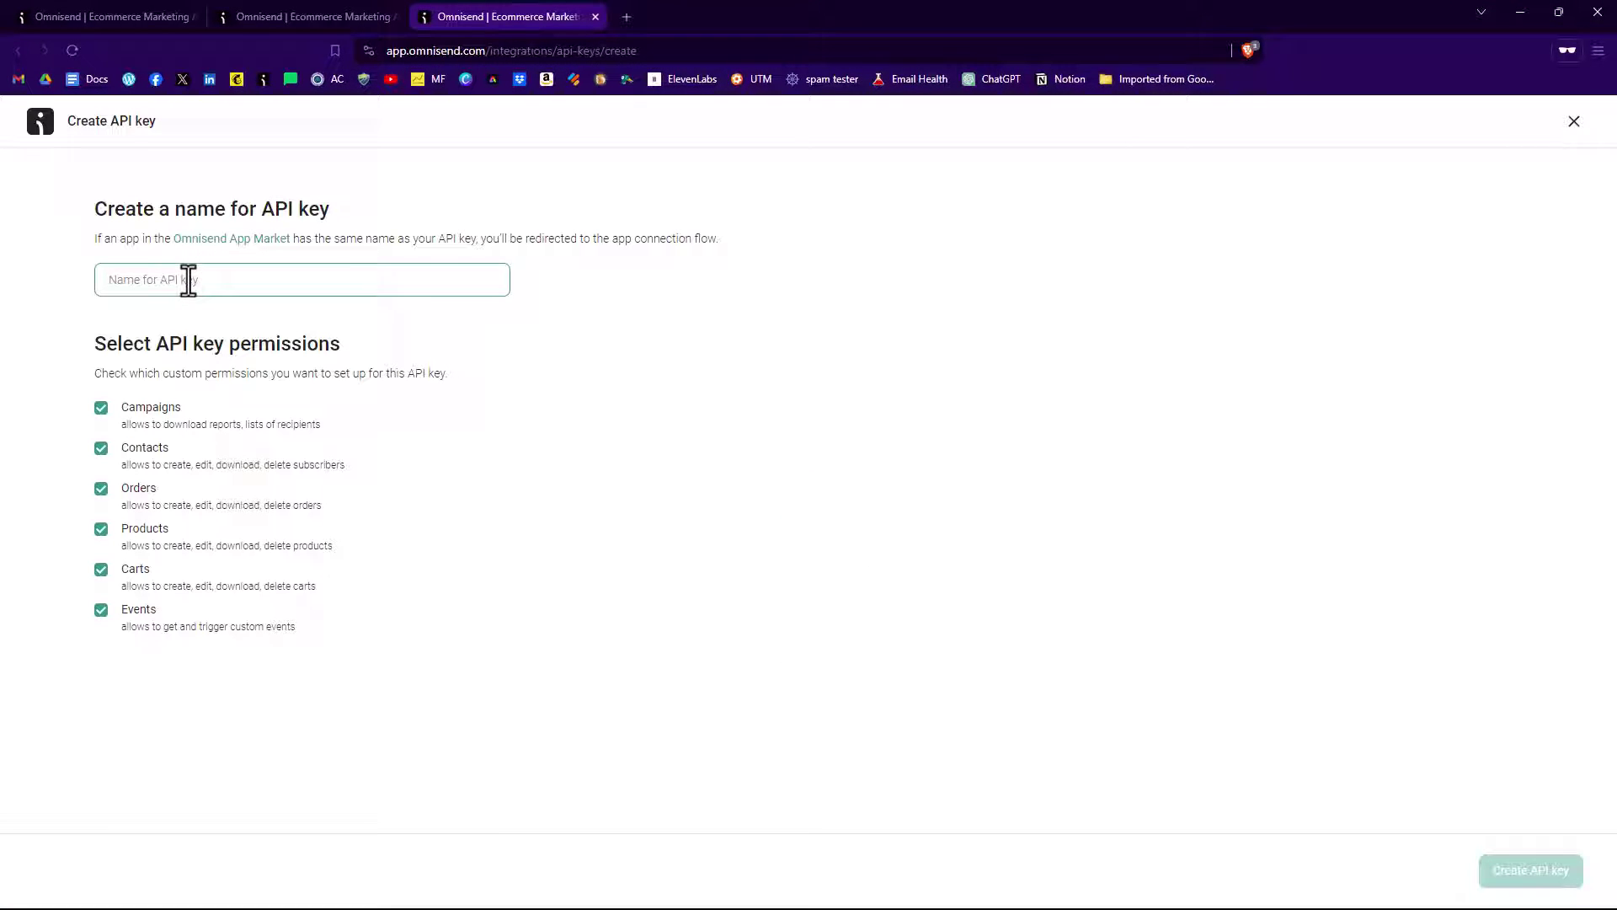
key("ctrl+v")
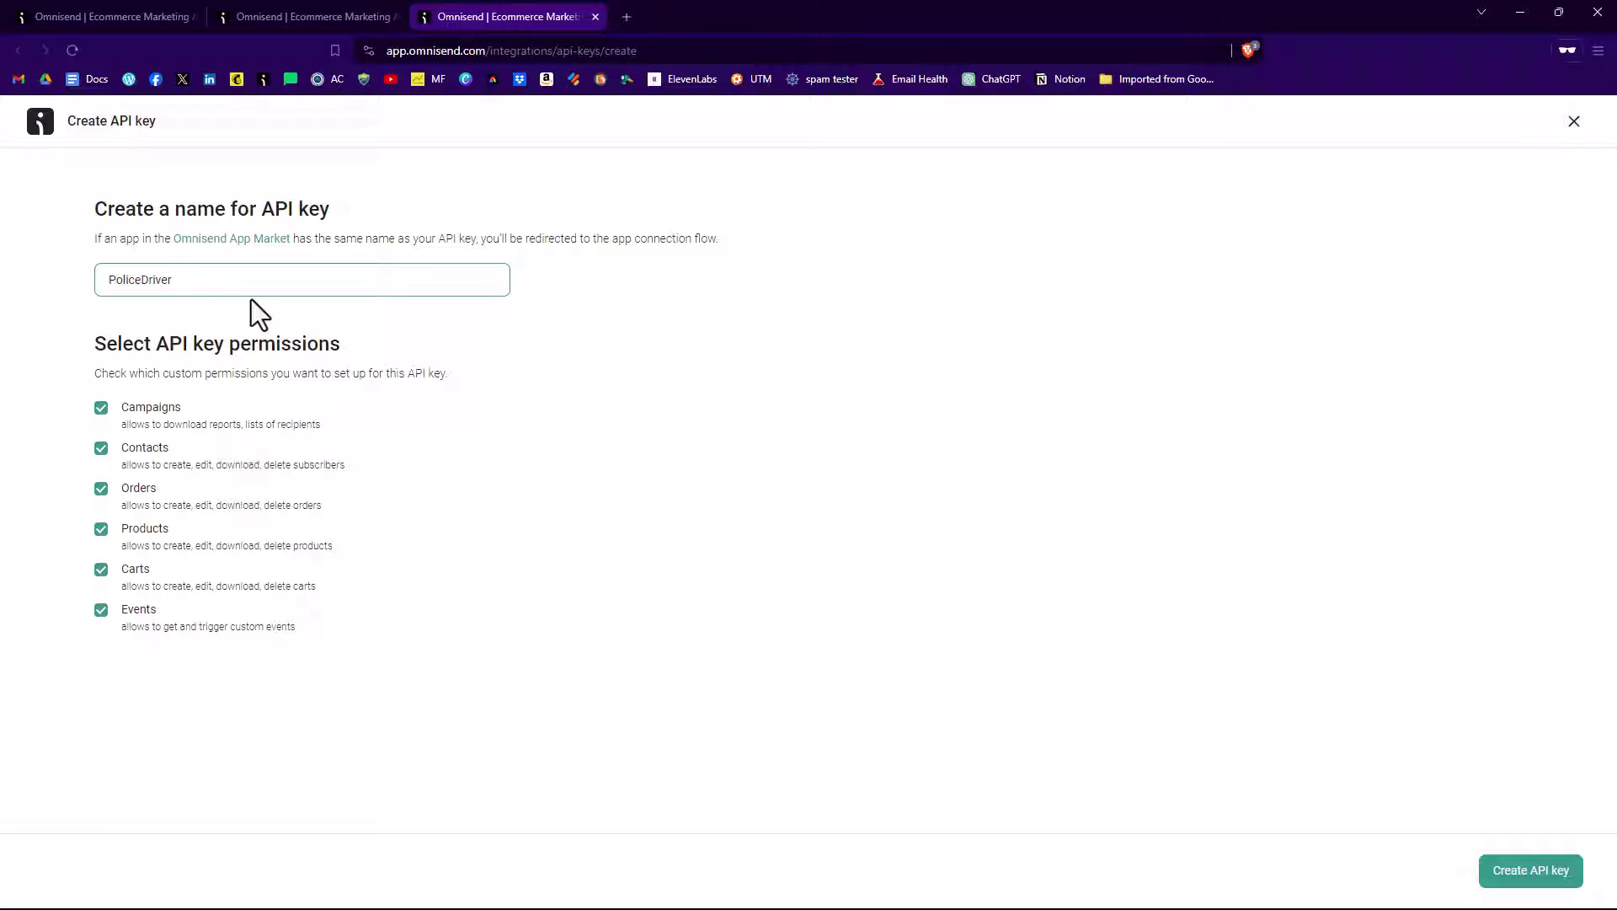
left_click(610, 474)
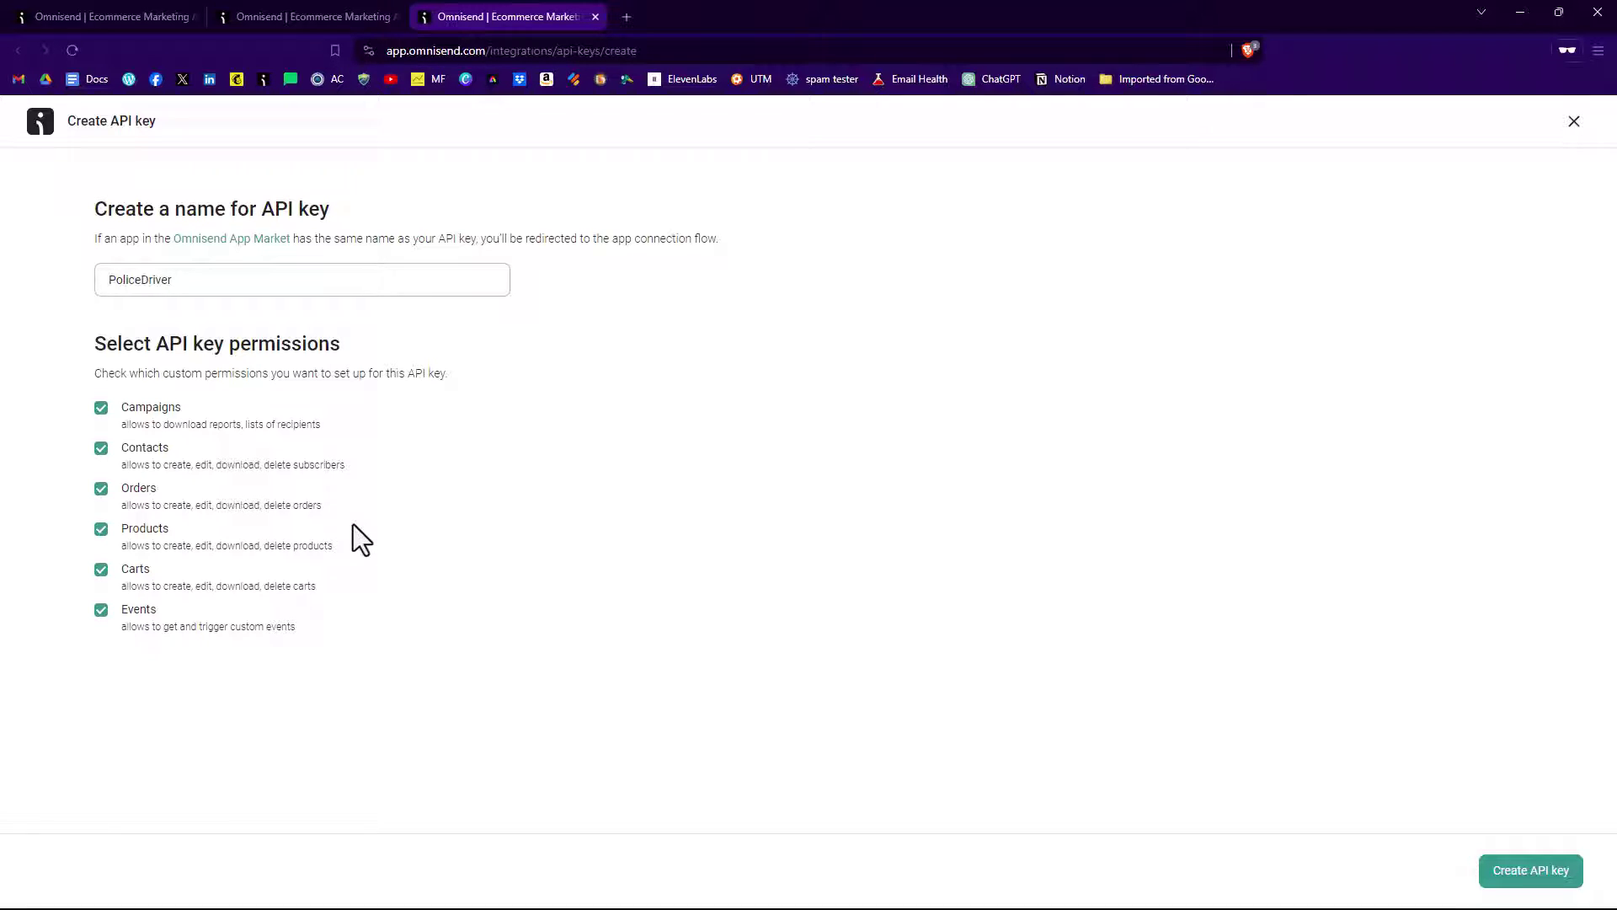
Remove Orders, Products and Carts permissions, create the key, and copy it.
left_click(101, 492)
left_click(102, 532)
left_click(102, 570)
left_click(1527, 873)
left_click(549, 303)
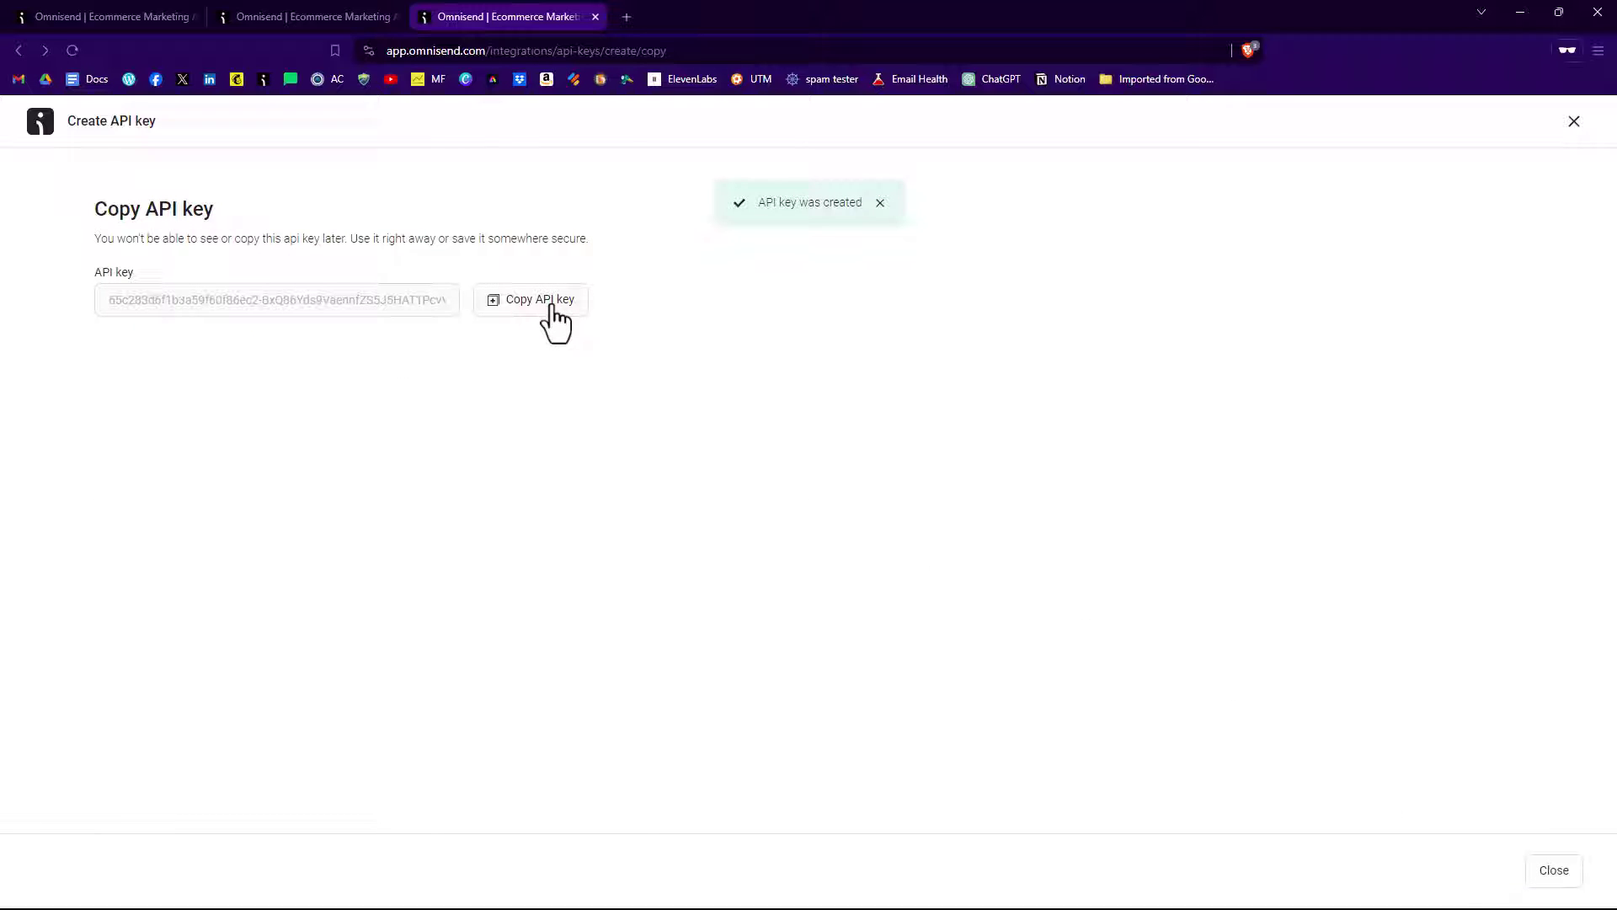
Paste the copied API key into WordPress's Omnisend connection page and connect.
left_click(693, 17)
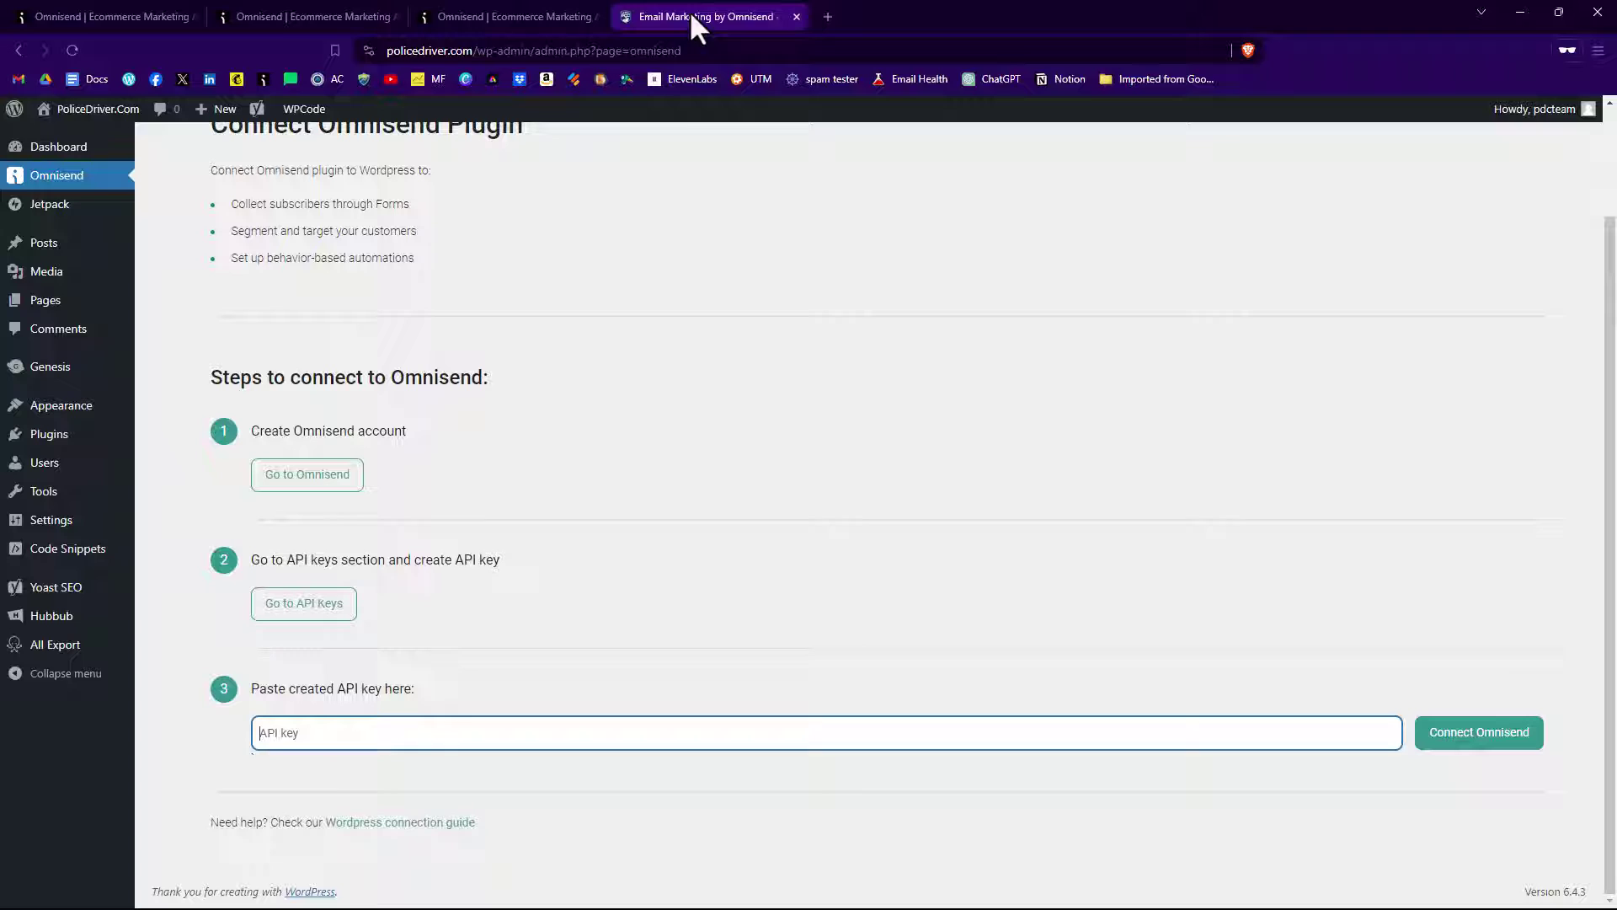
left_click(458, 730)
key("ctrl+v")
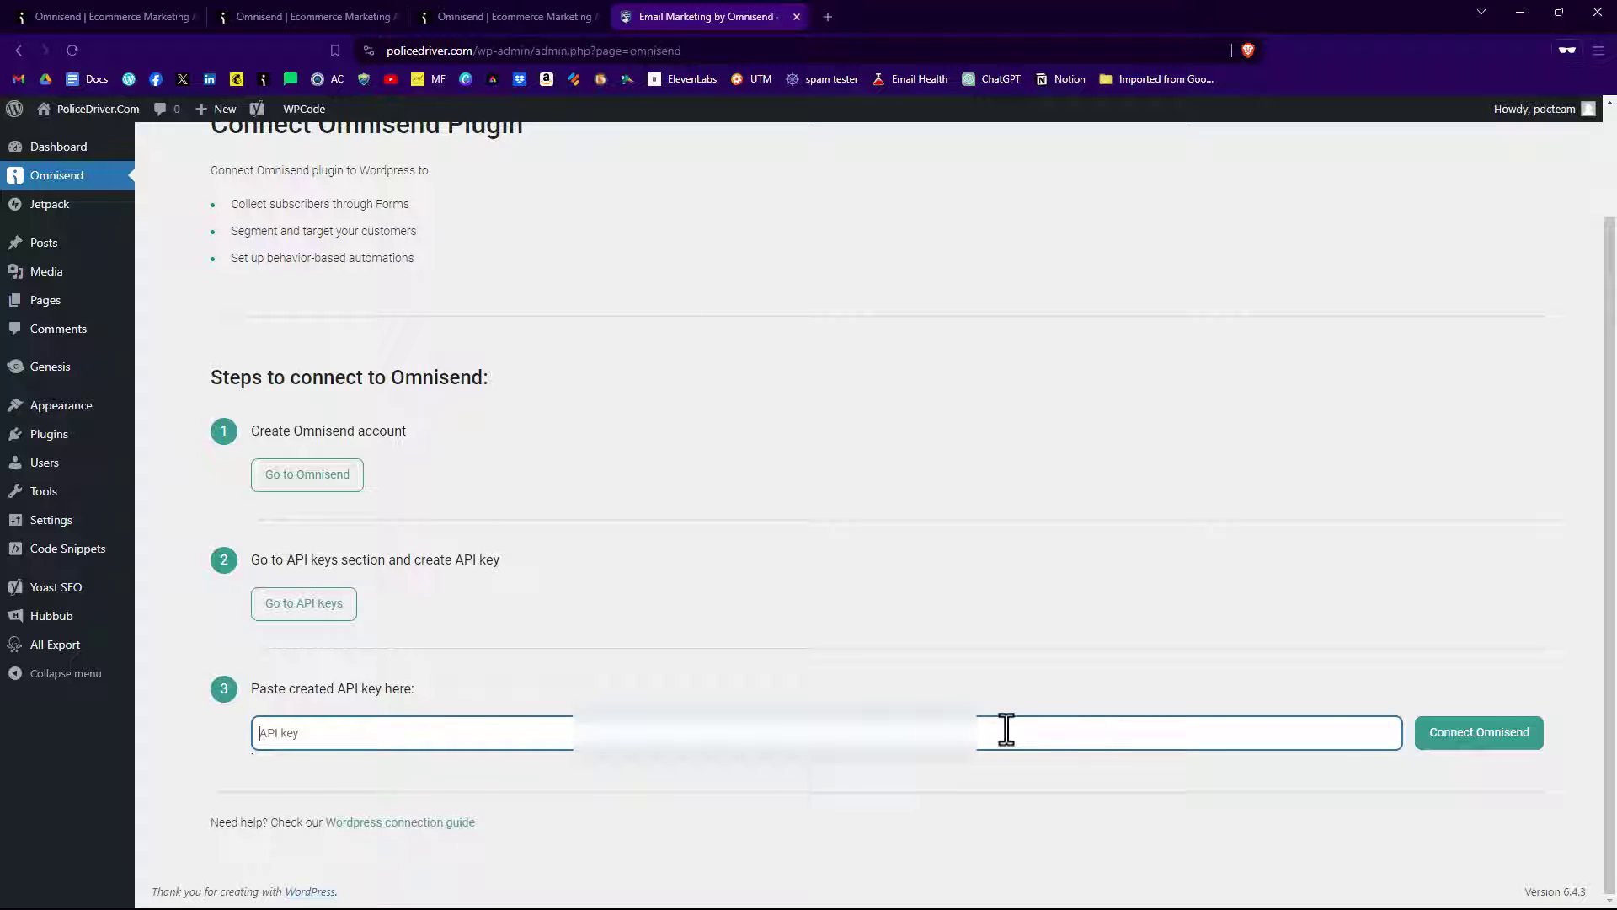
left_click(1475, 745)
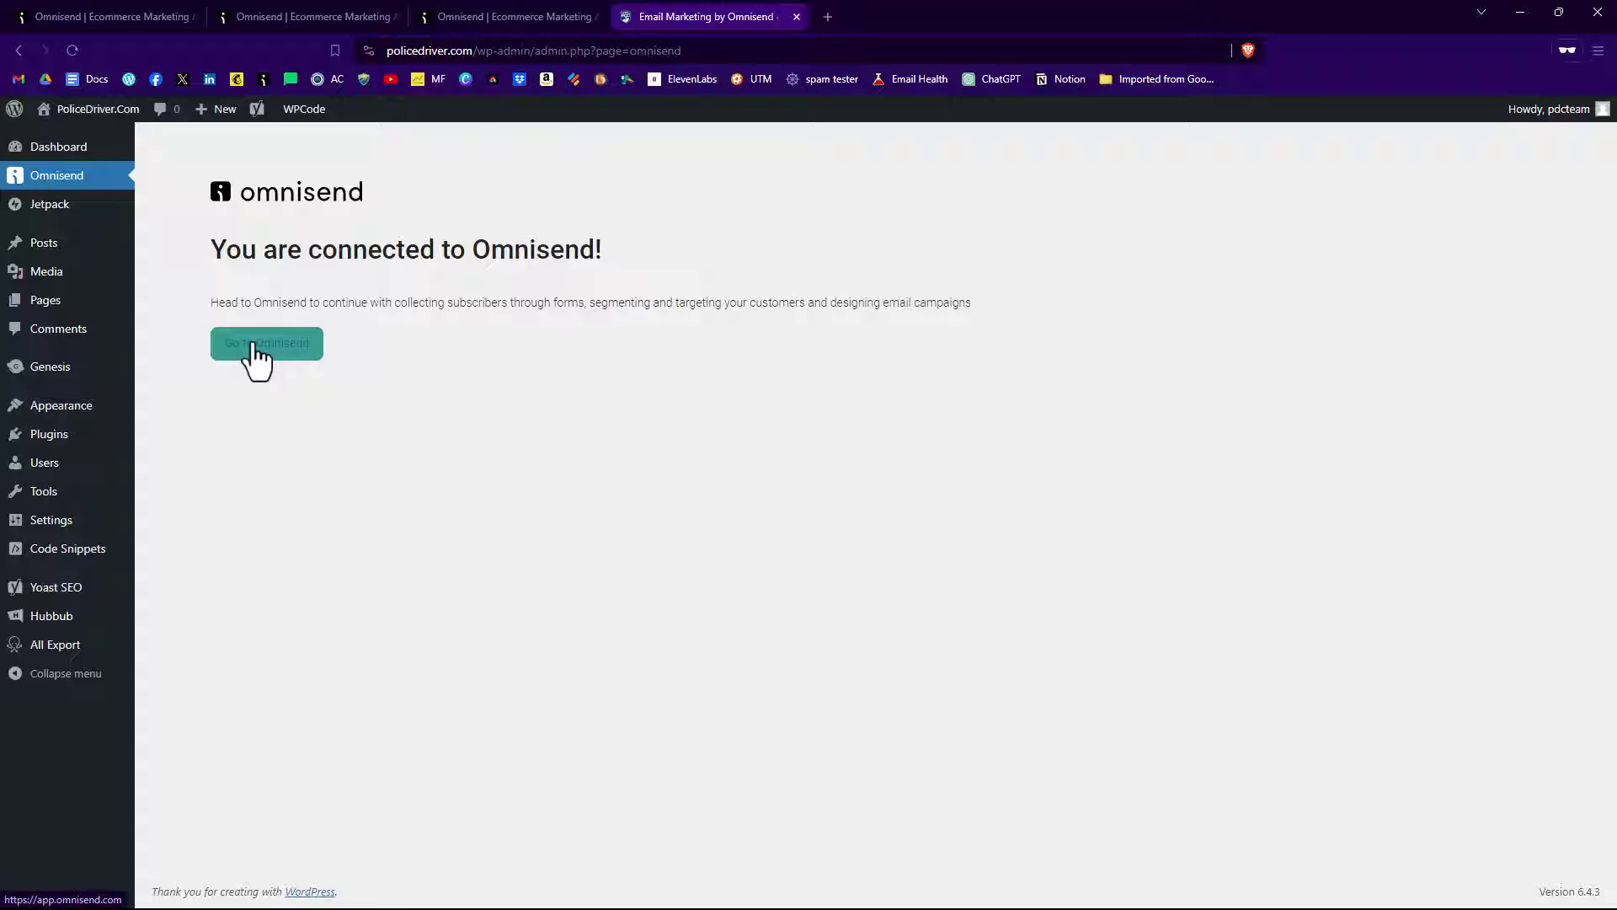
Open Set brand style from the Omnisend dashboard and scroll through the PDC logo, colours, fonts and social links.
left_click(262, 360)
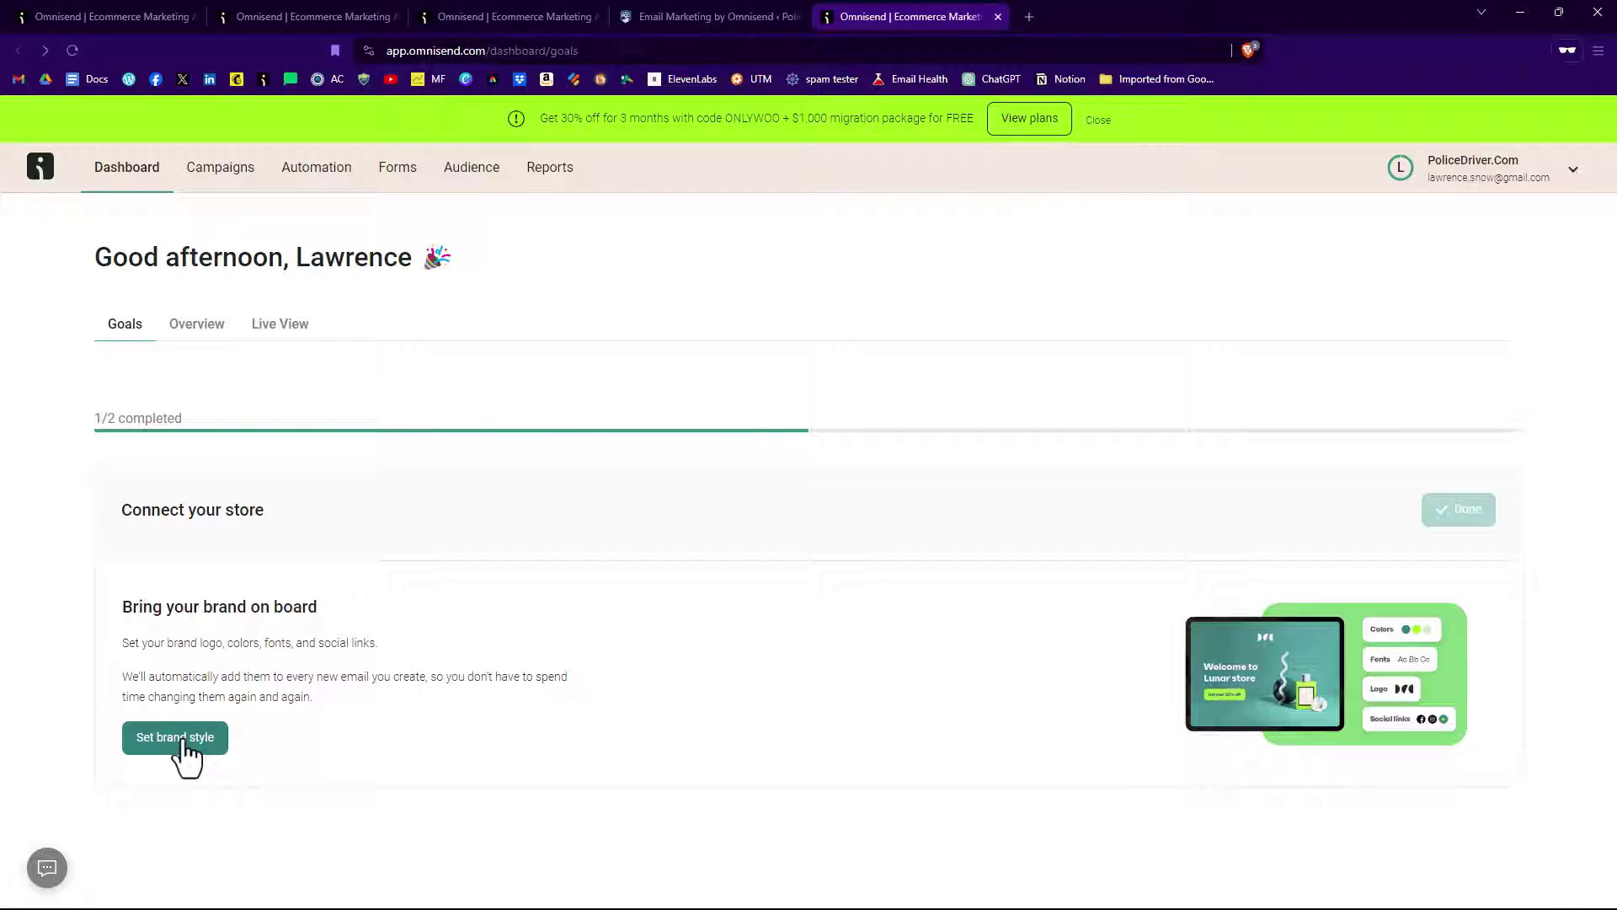
left_click(182, 741)
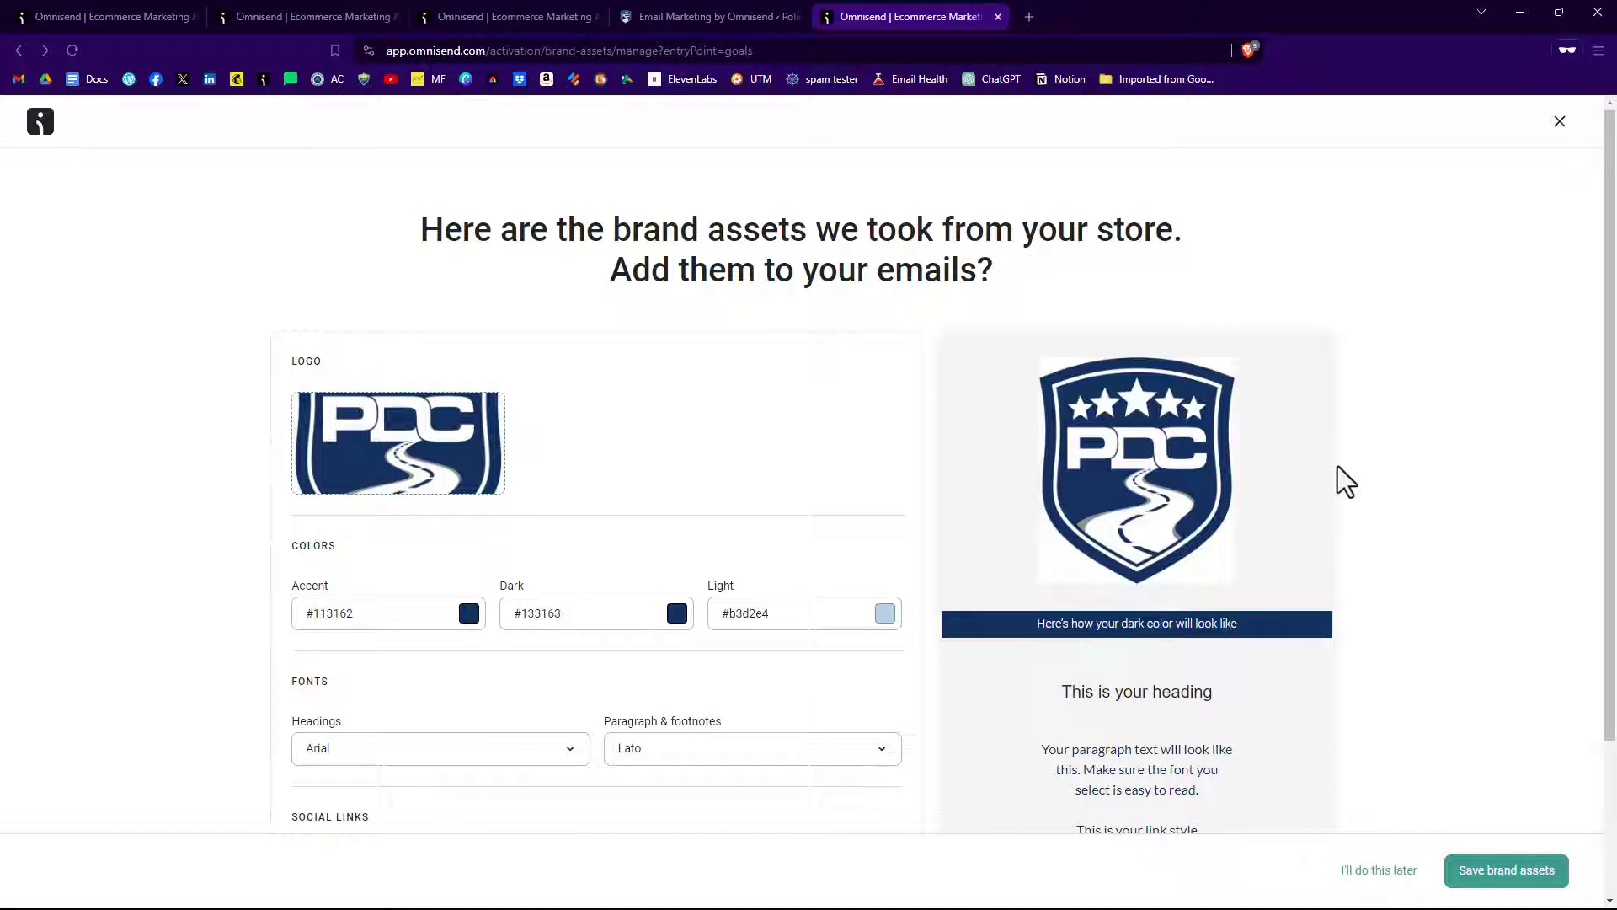
scroll(1311, 462, "down", 2)
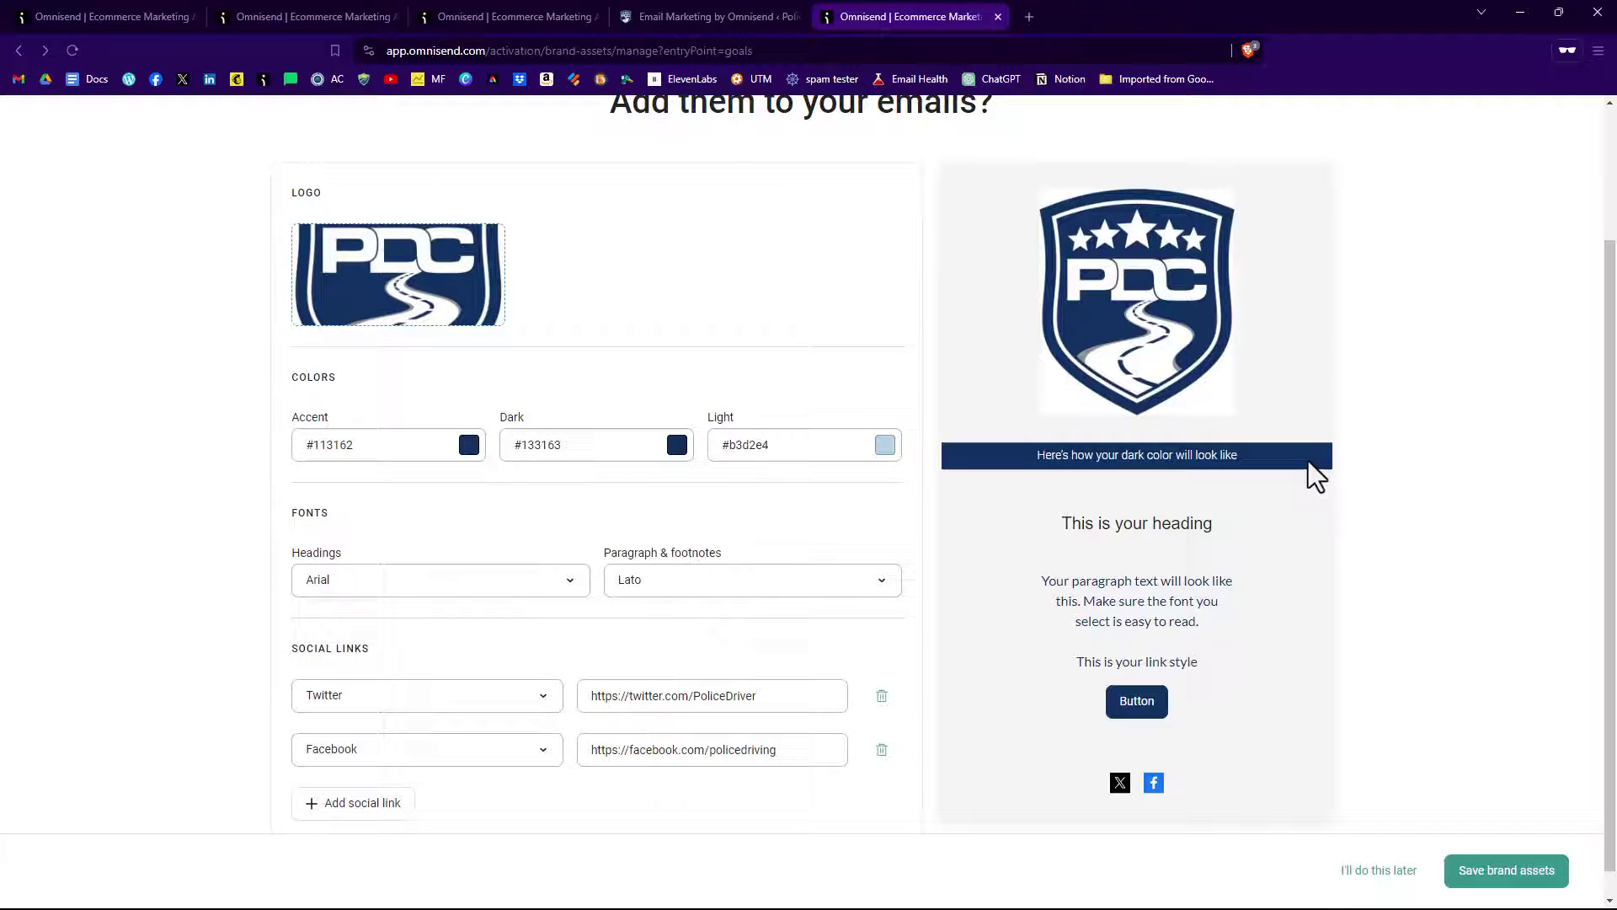
scroll(994, 632, "down", 1)
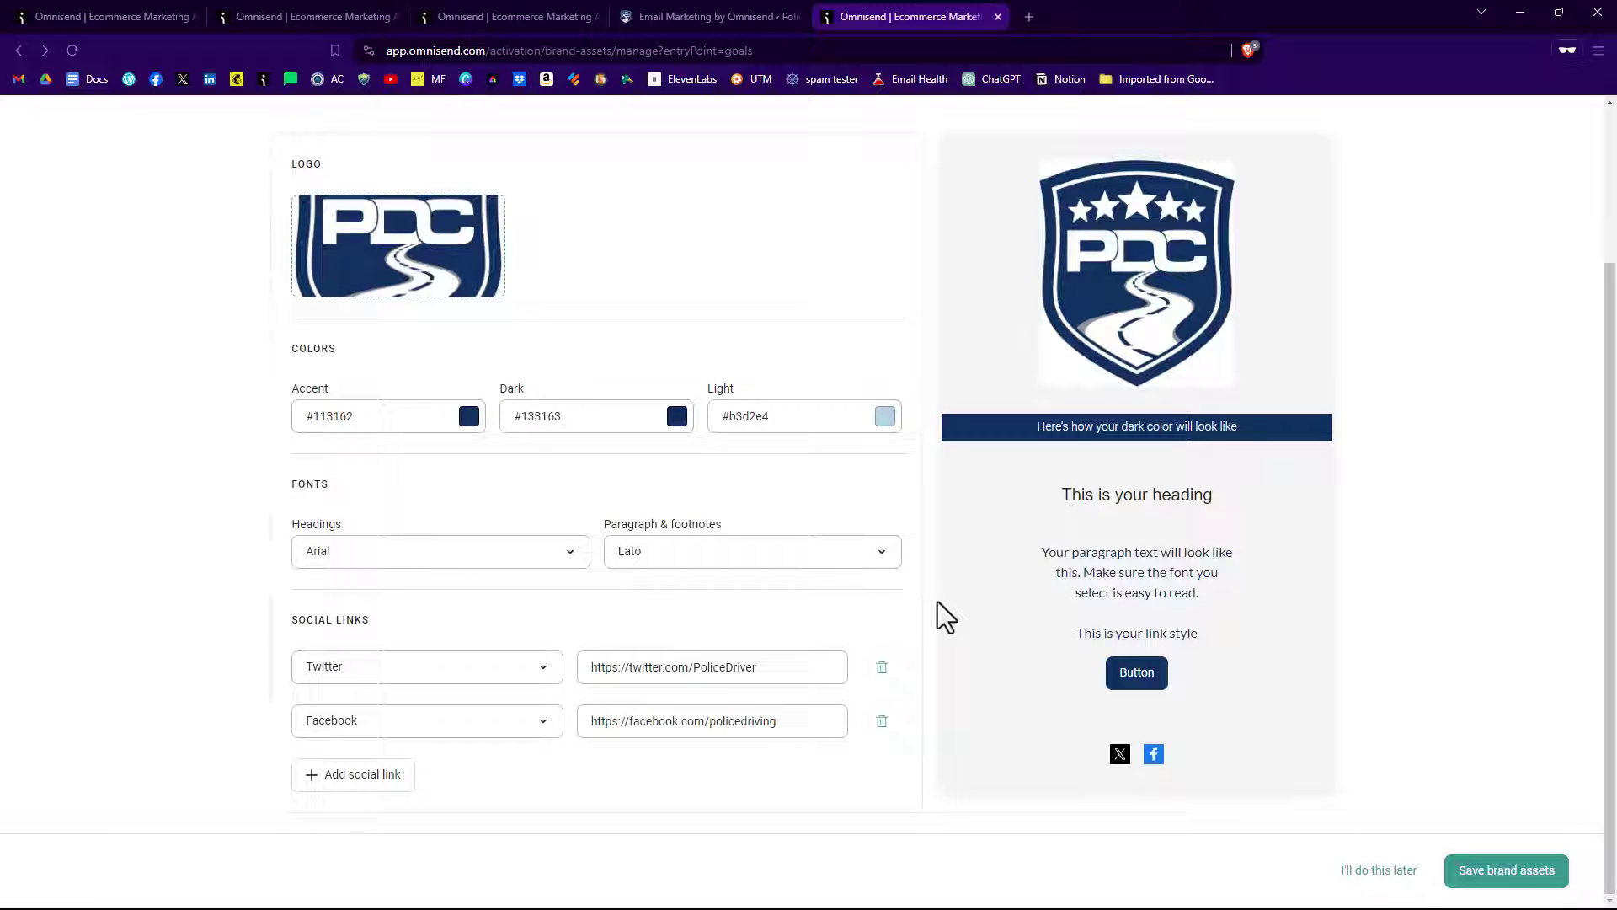
scroll(936, 603, "up", 3)
scroll(931, 572, "down", 3)
Save the brand assets to return to the dashboard listing goals like Recover abandoned carts.
left_click(1518, 879)
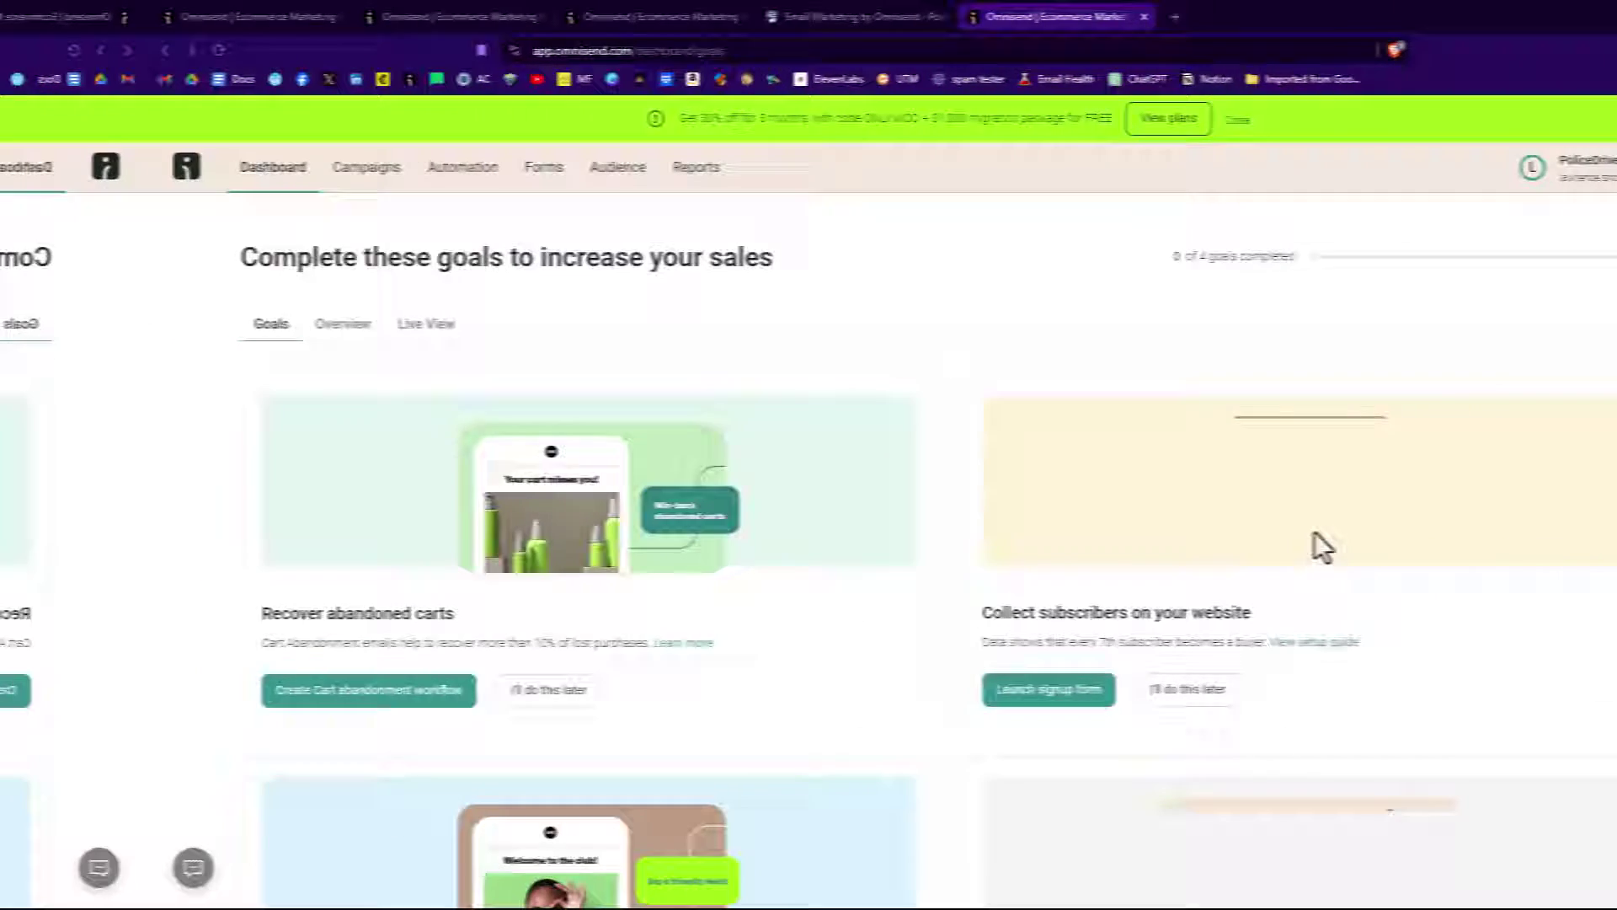